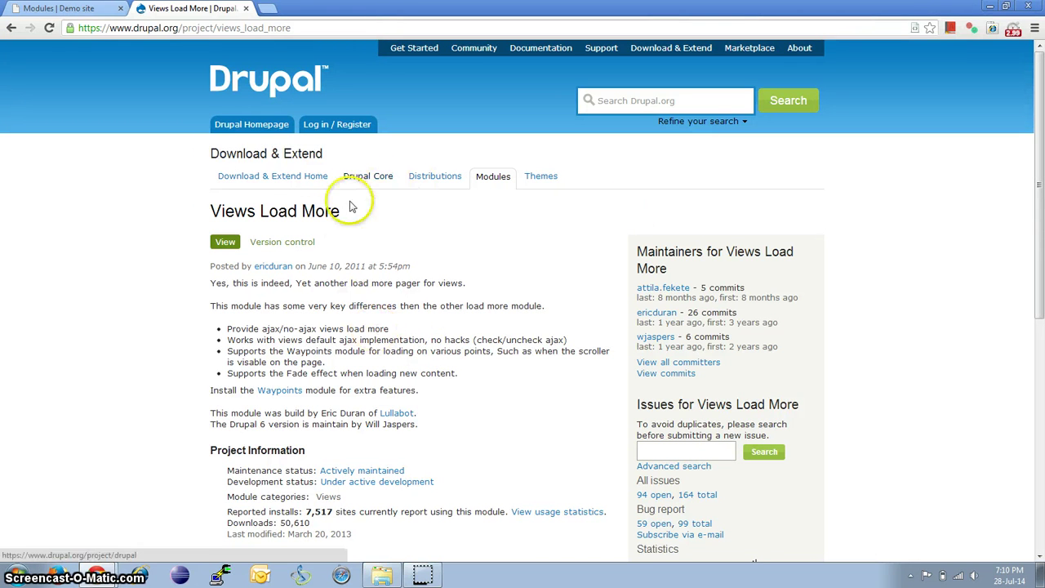
Show the demo site's Modules list, highlighting Chaos tools, Views UI and Views Load More.
click(69, 8)
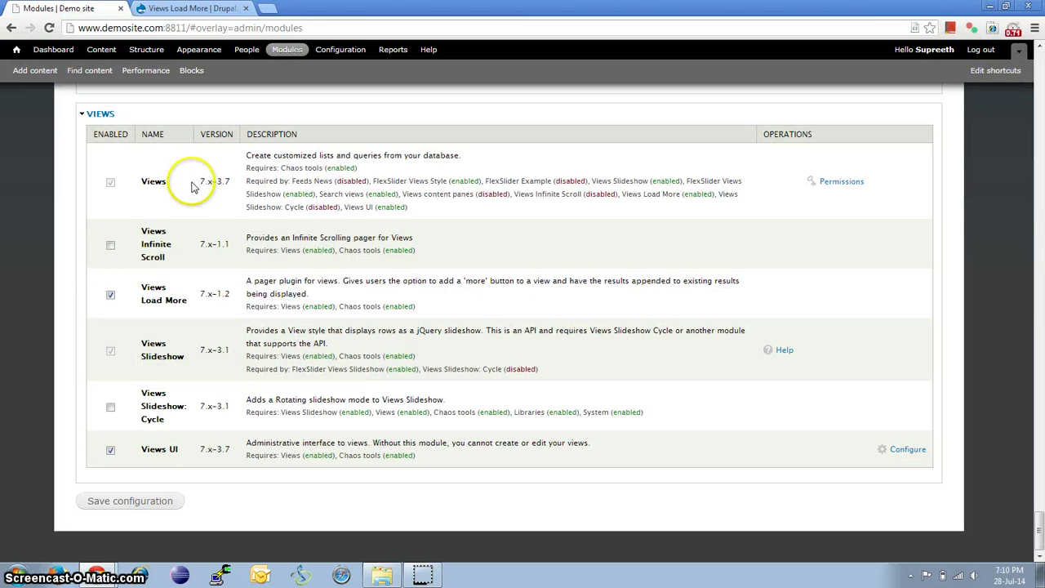
click(152, 185)
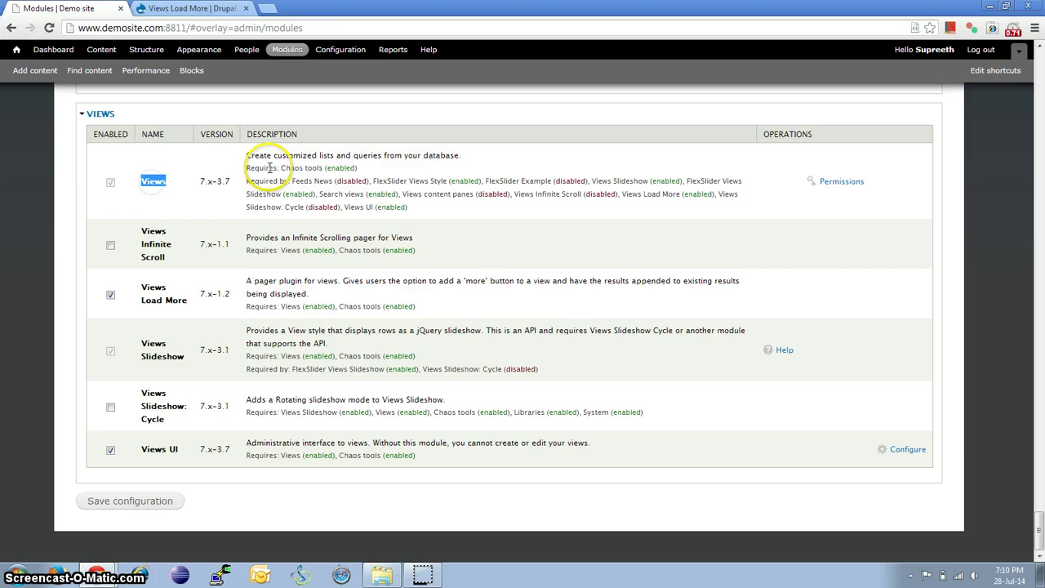
drag(281, 168, 324, 168)
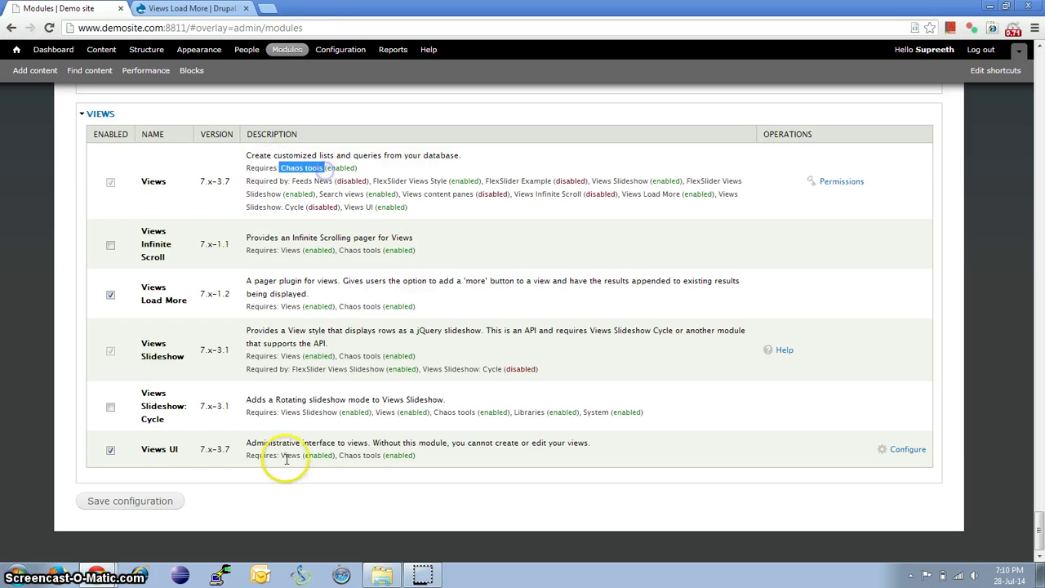
drag(181, 449, 151, 449)
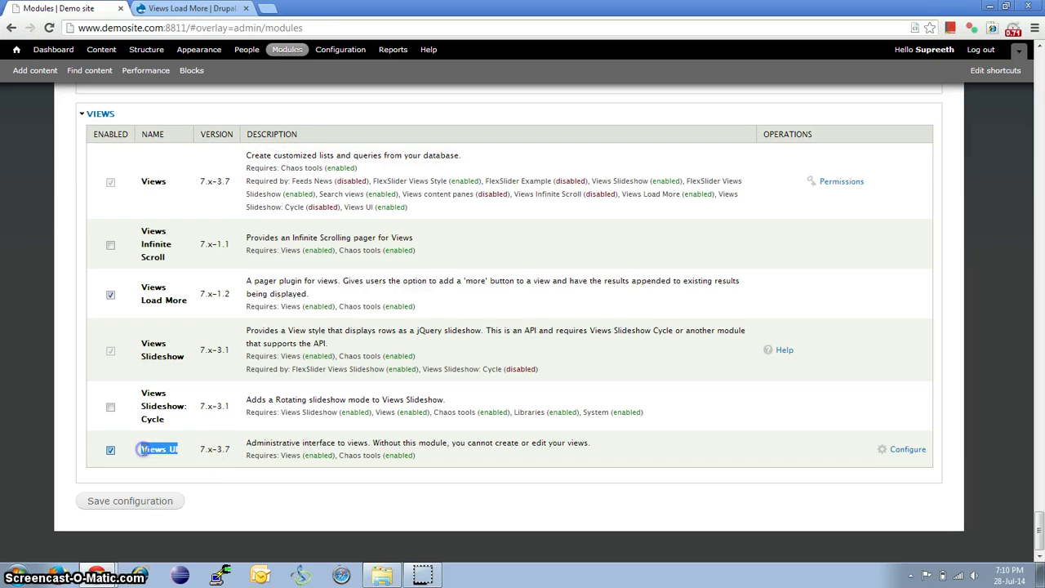
drag(186, 301, 135, 289)
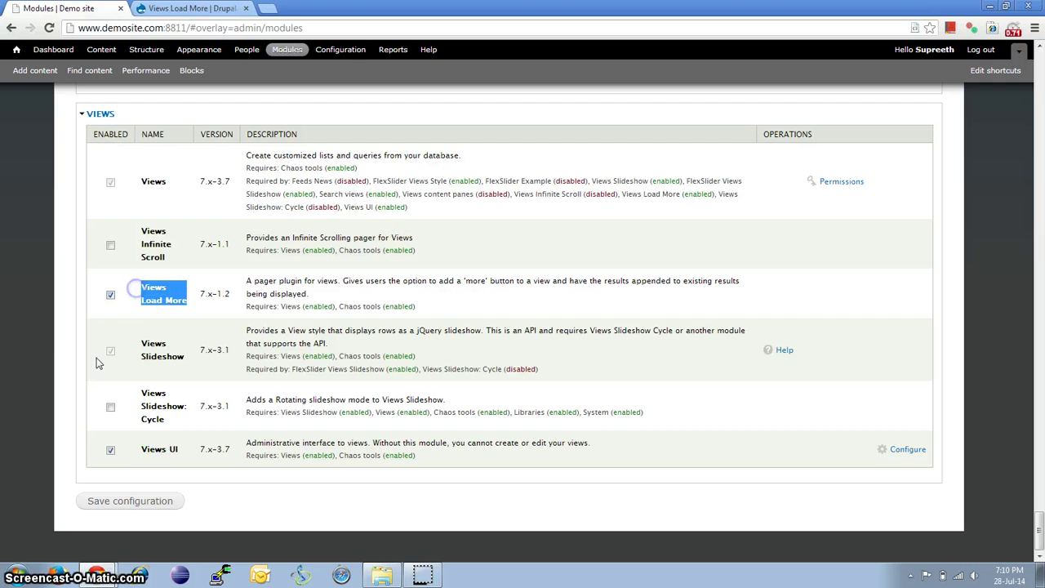
click(66, 361)
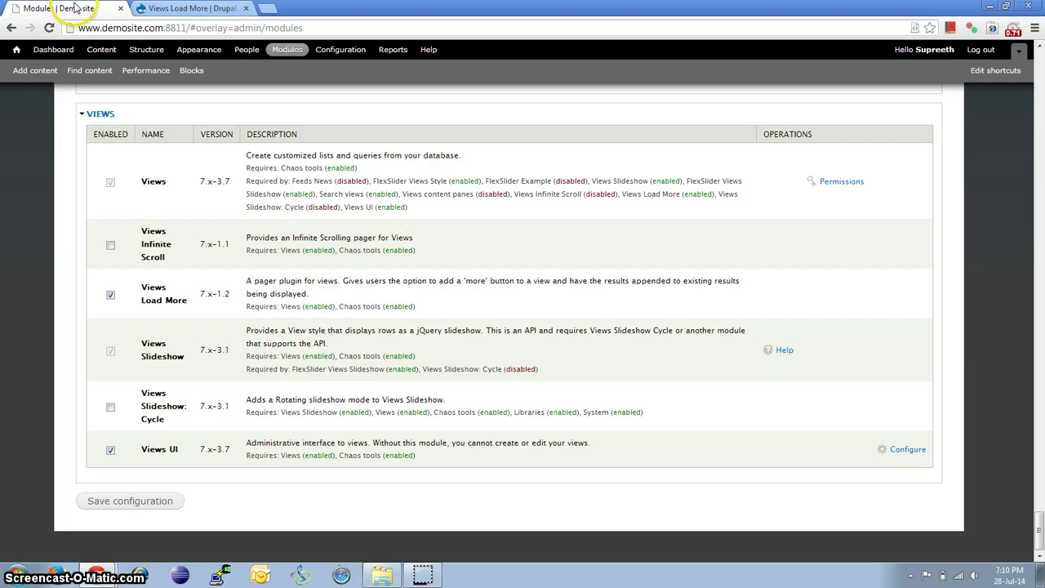
Start a new view named 'loadmore' from Structure > Views.
click(147, 50)
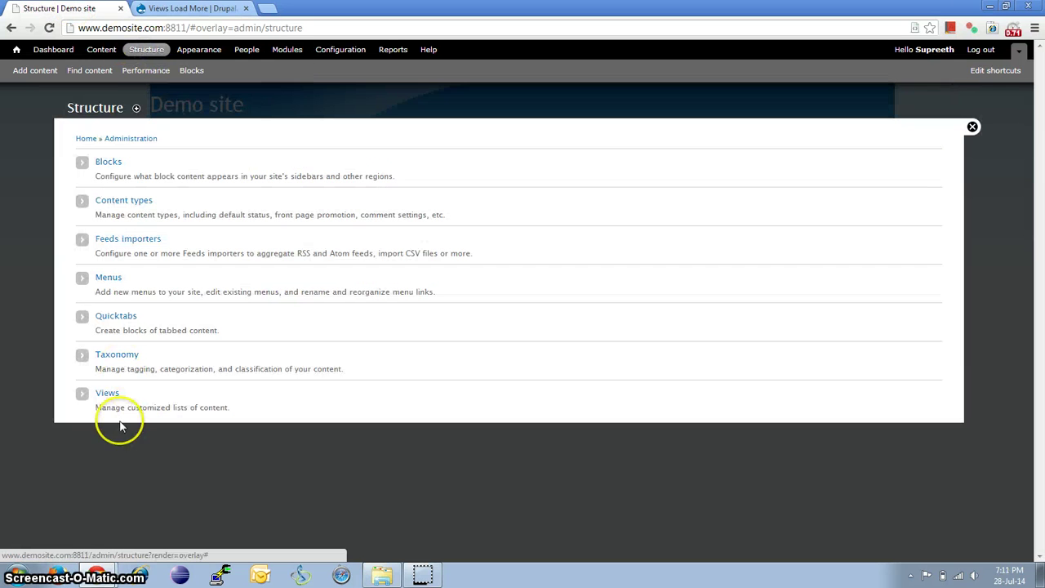
click(107, 395)
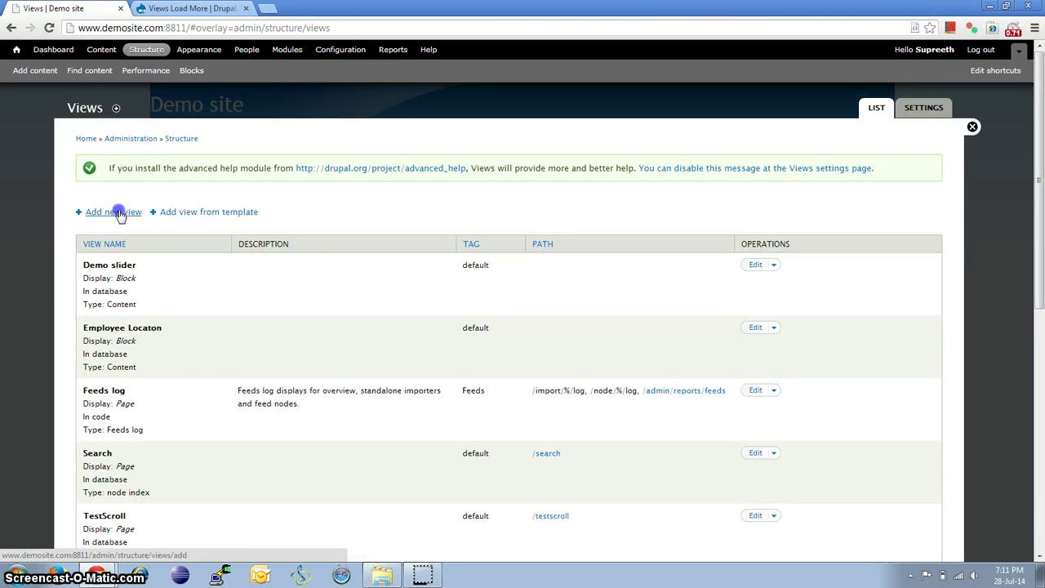
click(118, 212)
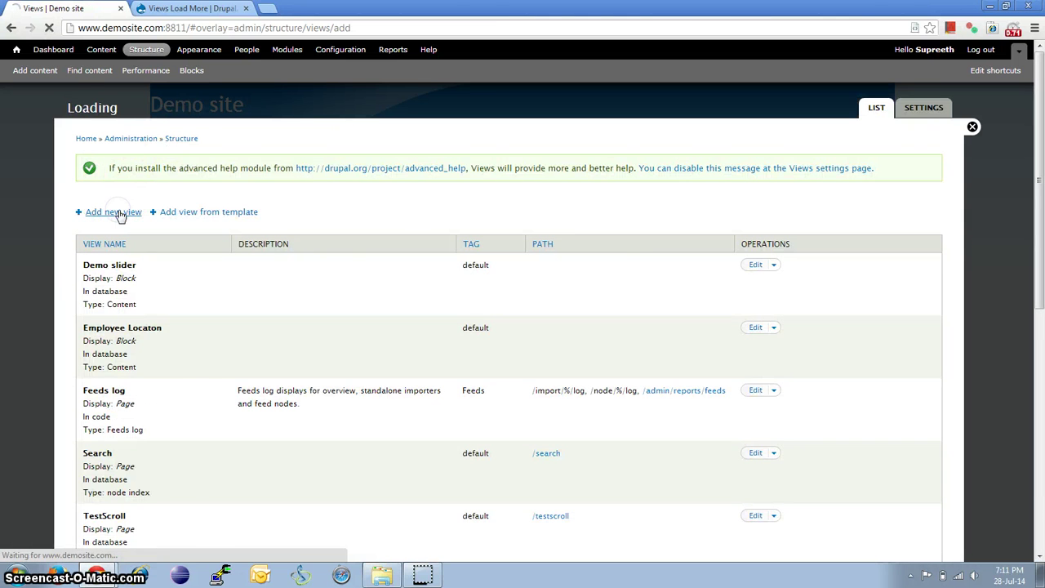
click(139, 175)
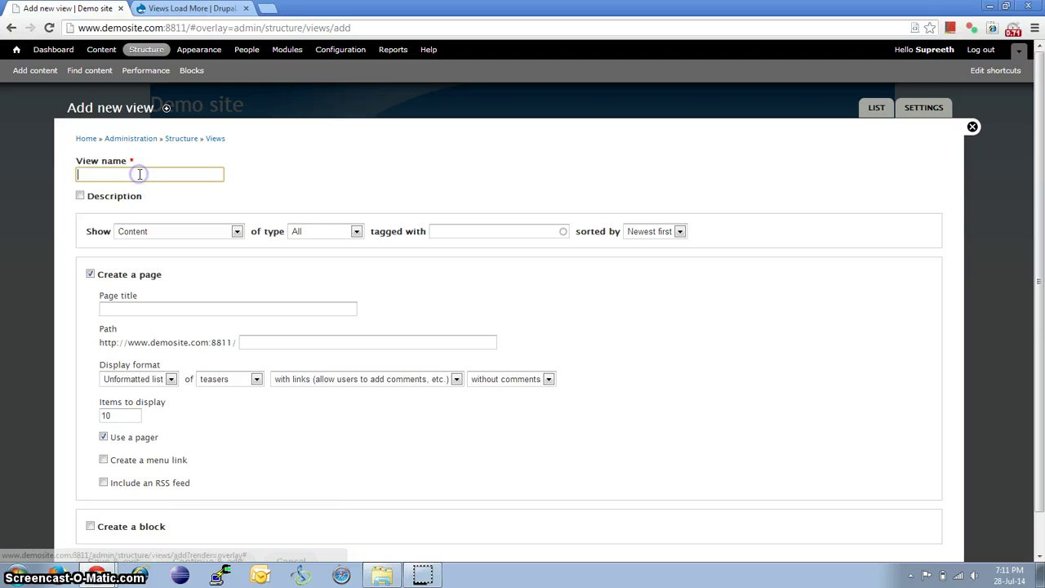
text(loadmore)
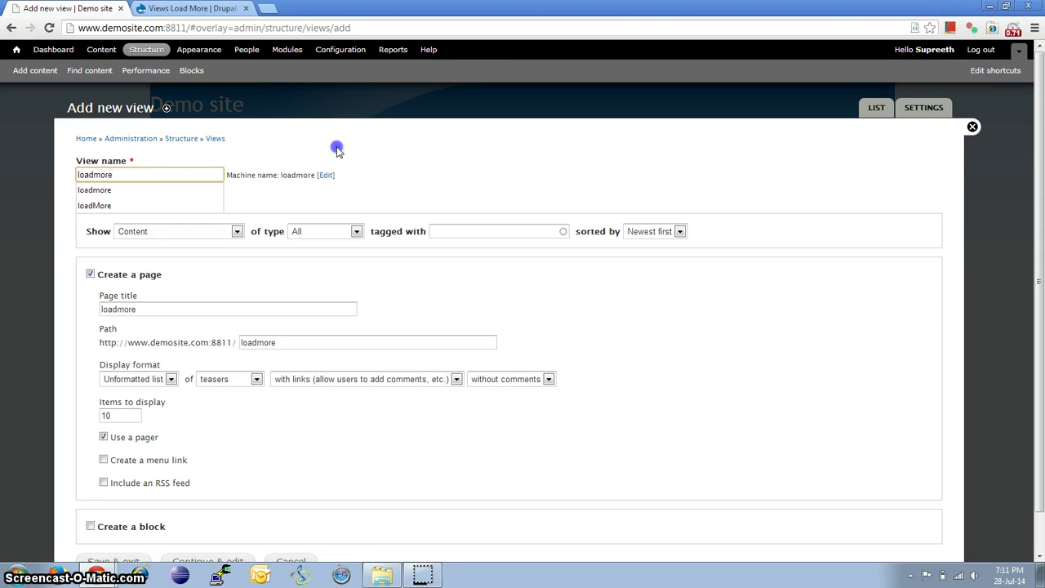
click(334, 146)
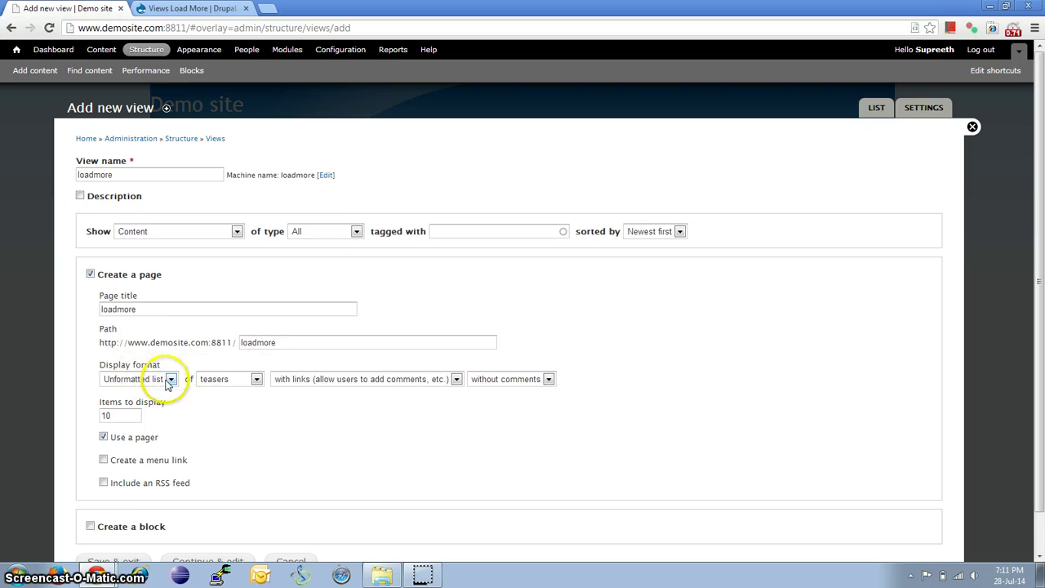
Set the page to an unformatted list of fields showing 3 items per page.
click(242, 386)
click(219, 434)
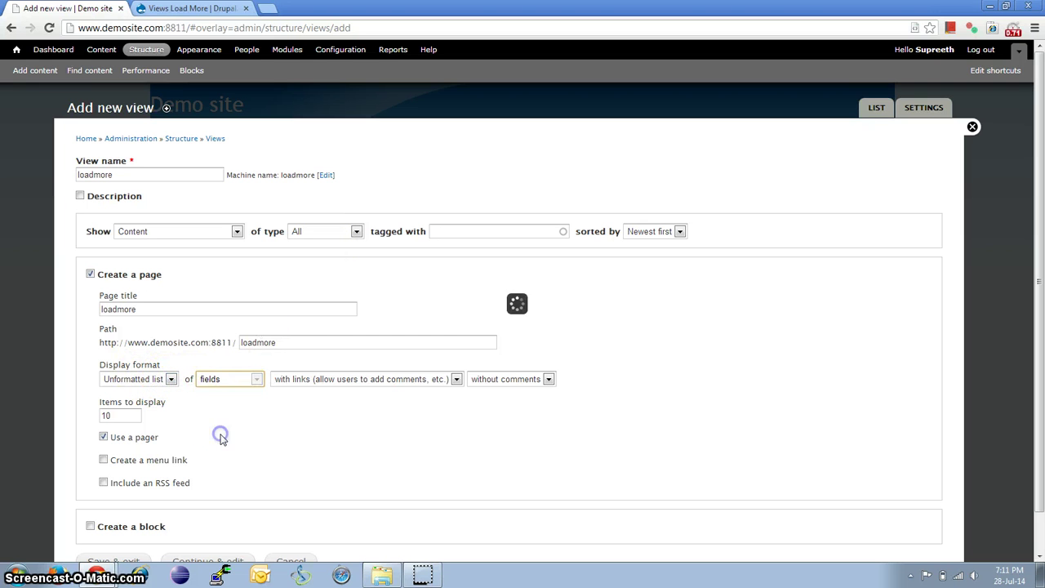
double_click(103, 416)
text(3)
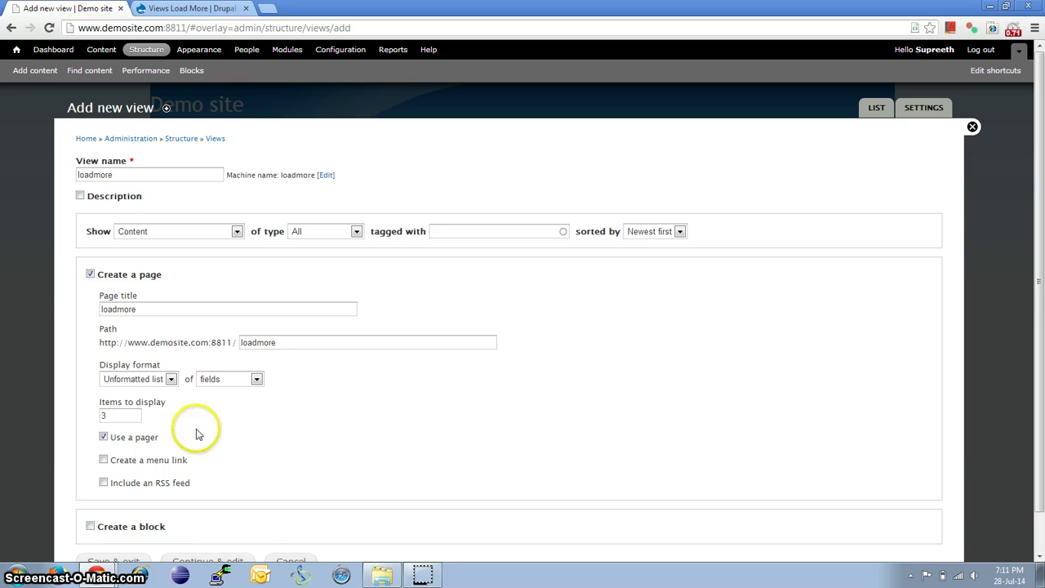
scroll(222, 439, down, 1)
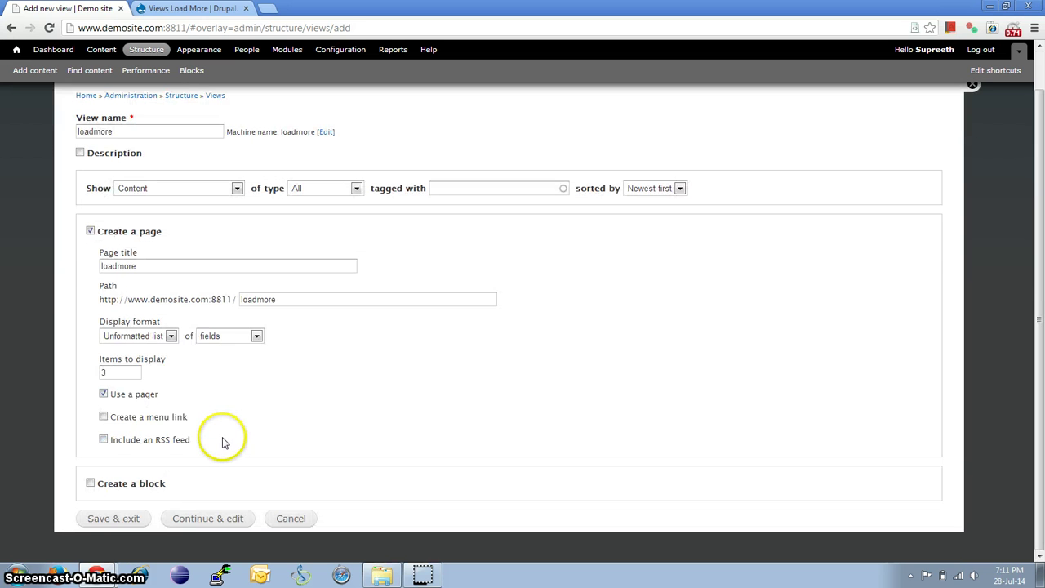
Save the new loadmore view, then review its preview.
click(214, 525)
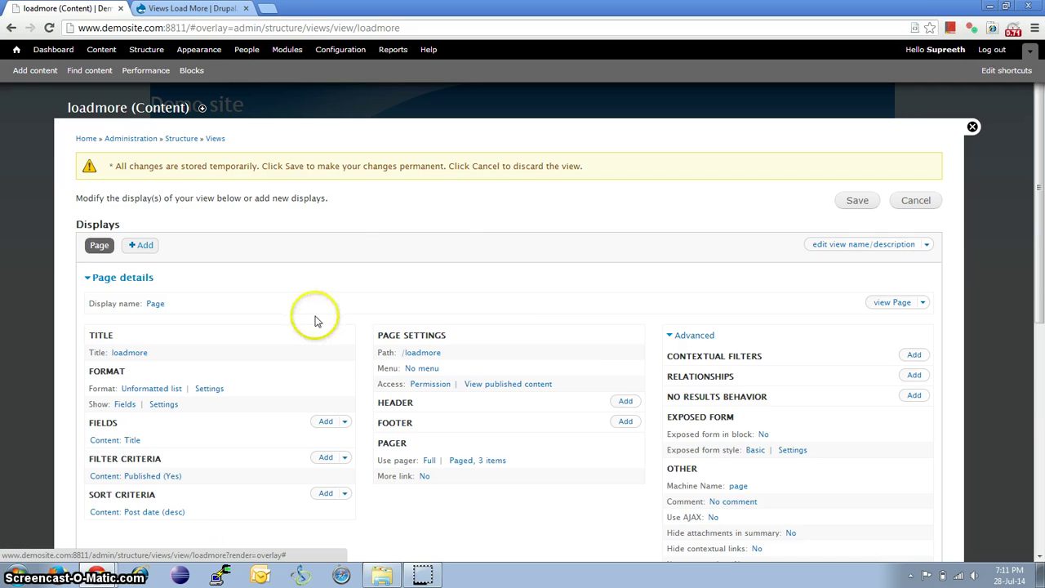
scroll(455, 211, down, 4)
scroll(455, 210, down, 1)
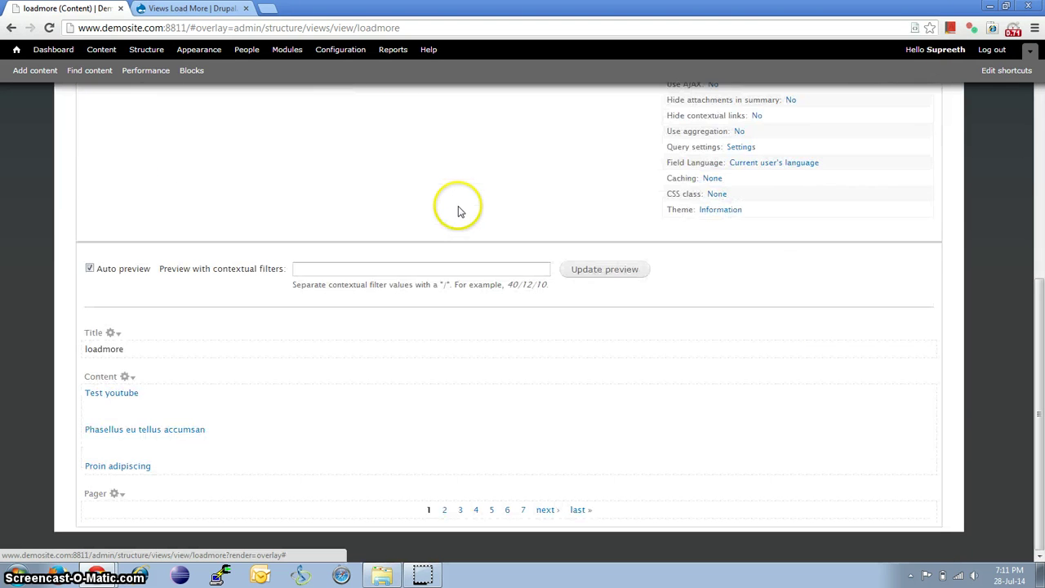
mouse_move(458, 206)
mouse_down()
mouse_move(253, 397)
mouse_move(305, 351)
mouse_up()
click(305, 351)
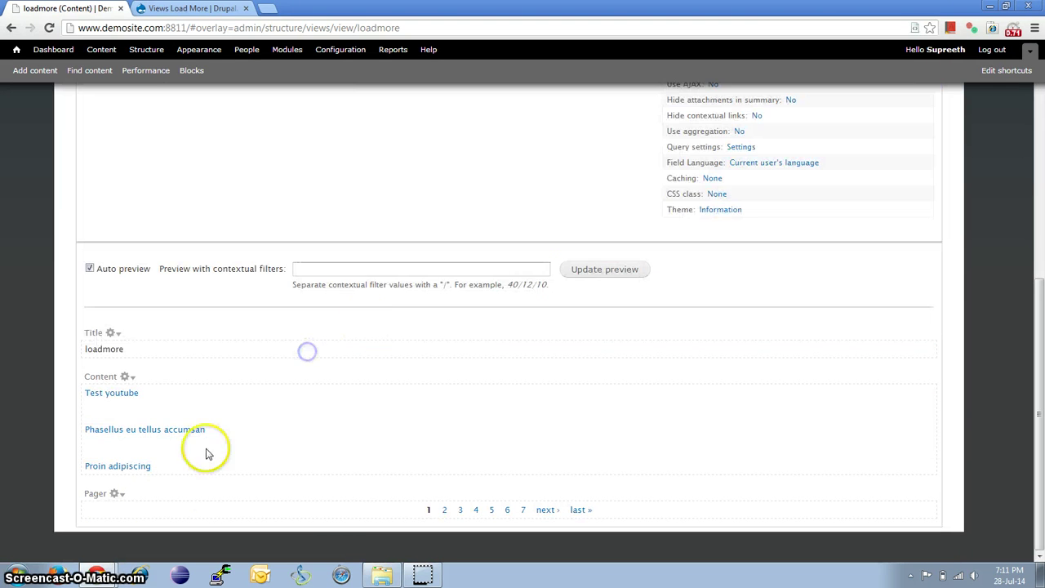
scroll(279, 475, up, 4)
scroll(279, 474, up, 1)
scroll(279, 474, down, 2)
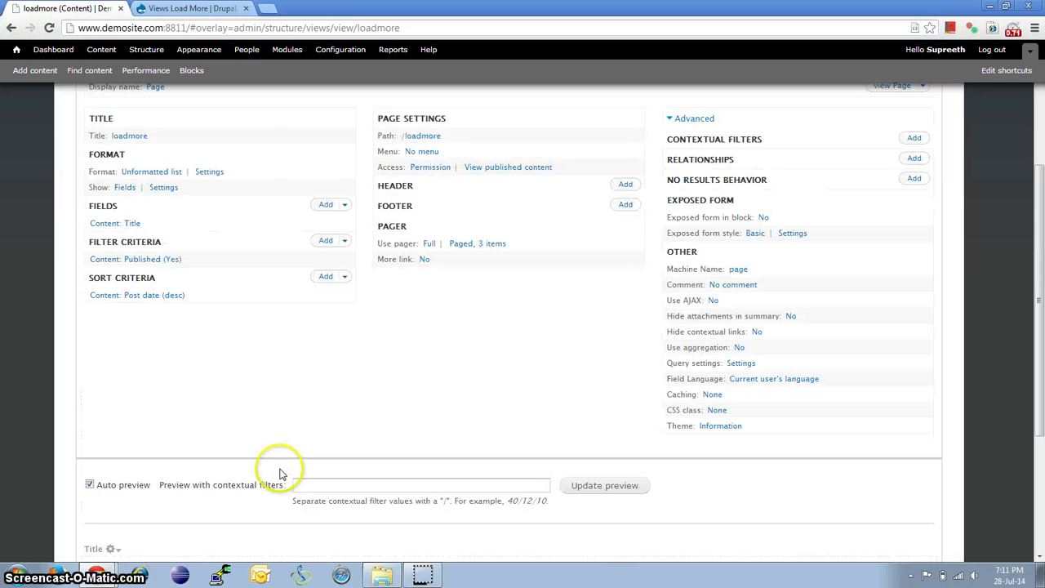
Add the Content: Body field without a label, trimmed to 300 characters, for all displays.
click(326, 205)
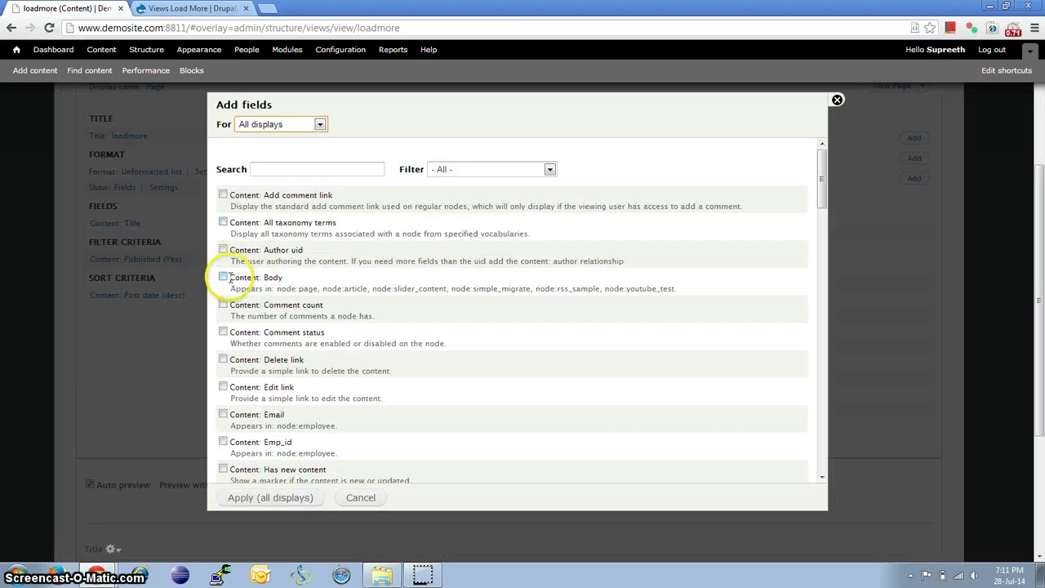
click(223, 276)
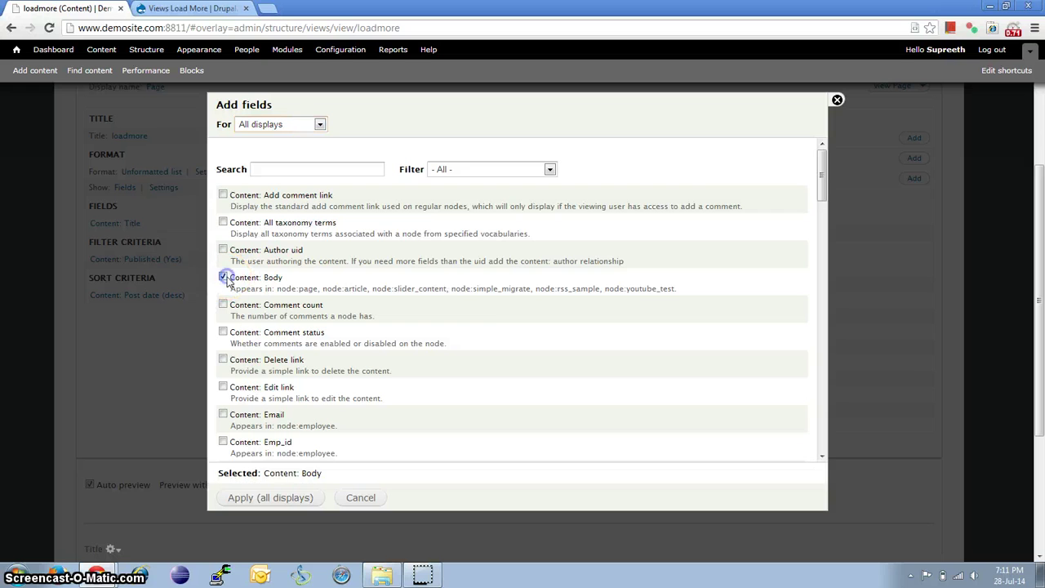
click(277, 498)
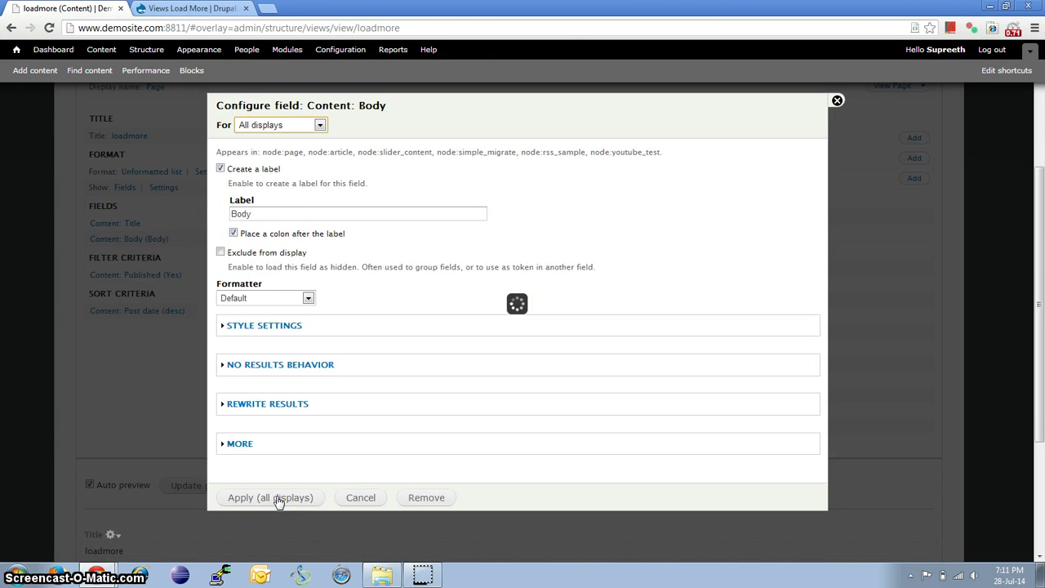
click(235, 170)
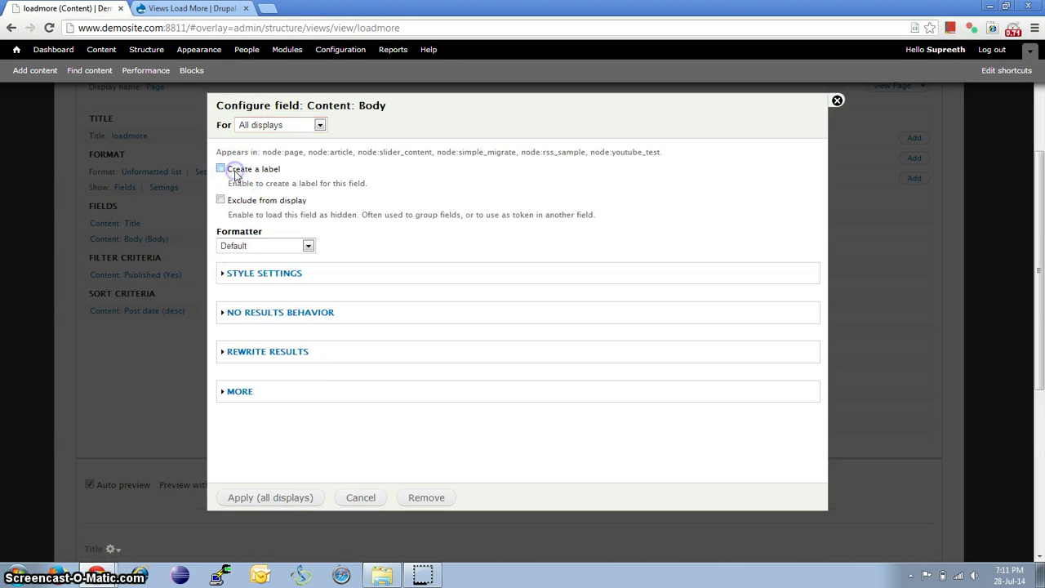
click(277, 249)
click(268, 277)
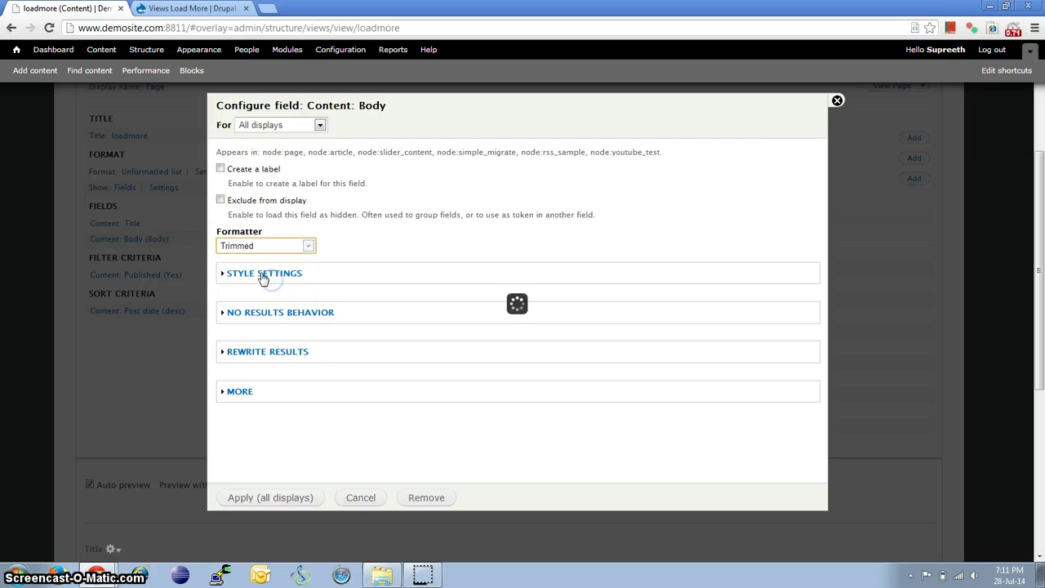
double_click(221, 278)
text(300)
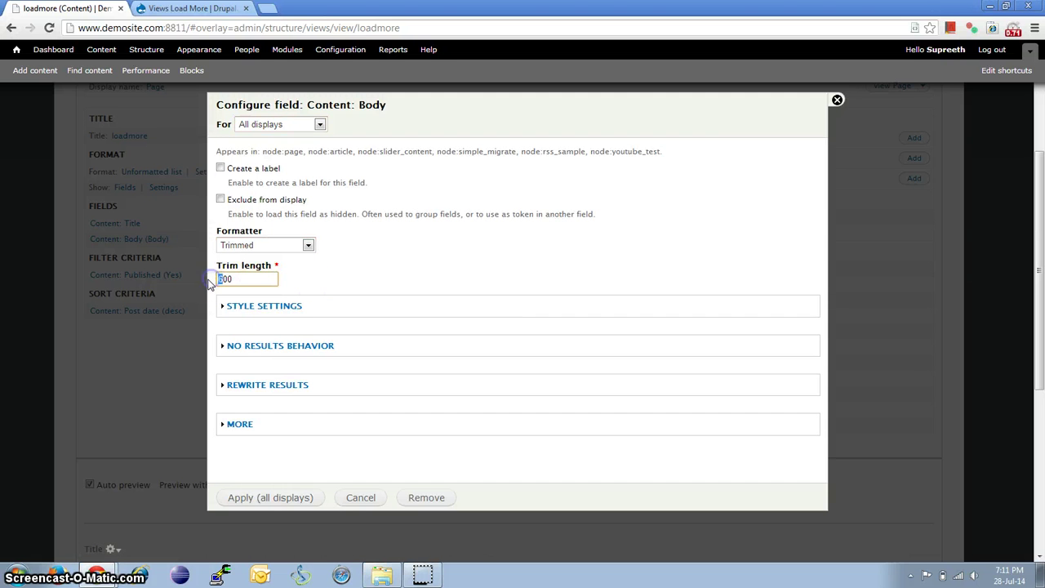
click(270, 497)
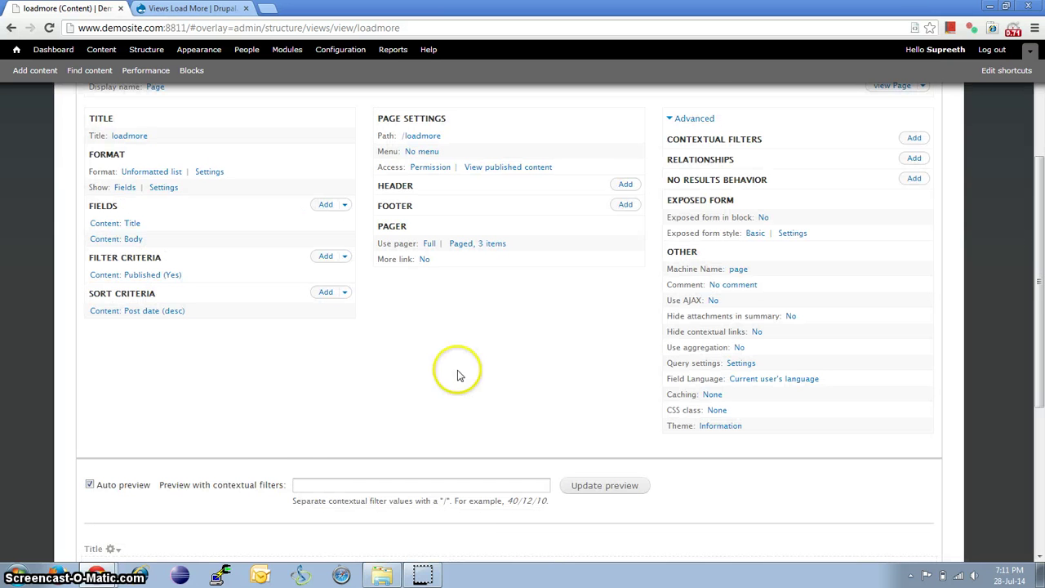
scroll(468, 408, down, 3)
scroll(469, 410, up, 1)
scroll(469, 409, up, 2)
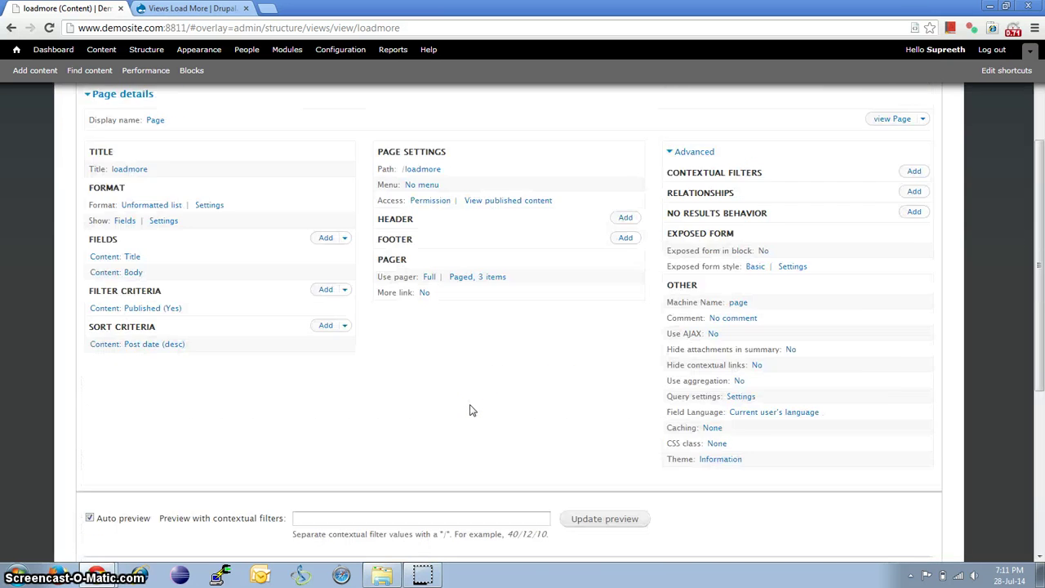
Save the view and reload the public /loadmore page to check its numbered pager.
scroll(469, 410, up, 2)
click(865, 200)
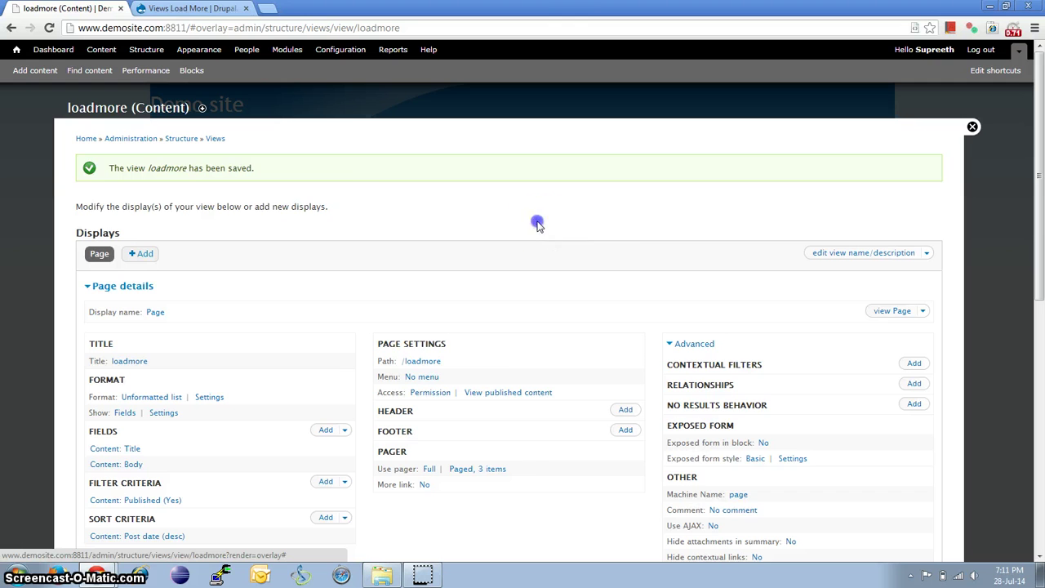
key(alt+Tab)
drag(186, 28, 305, 26)
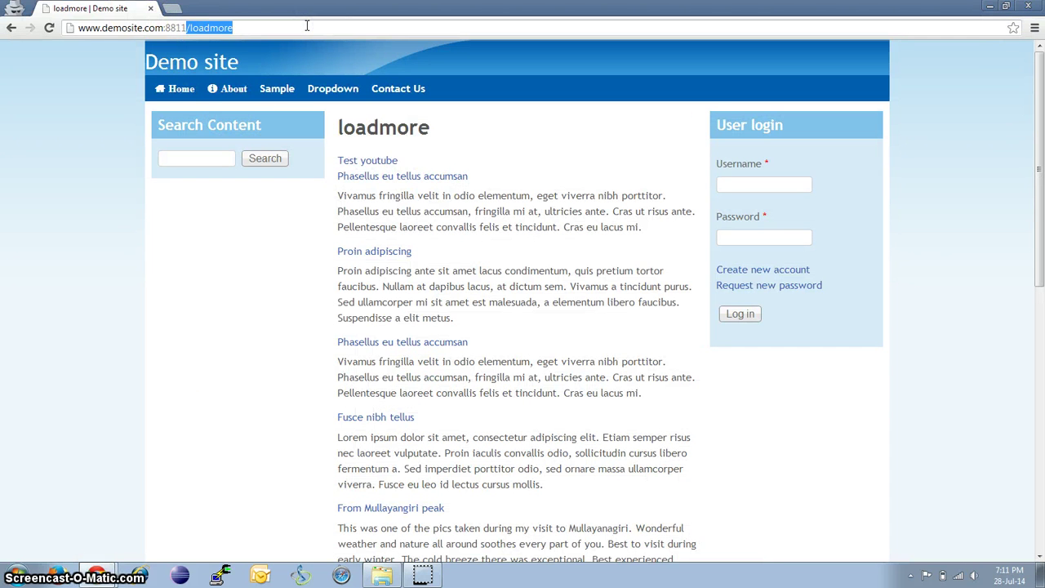
key(Return)
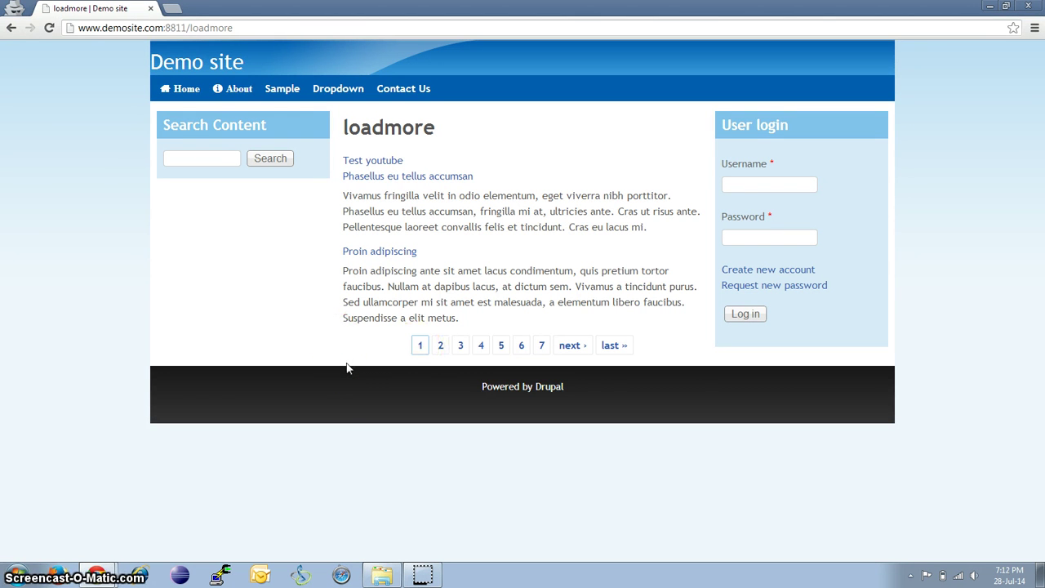
key(alt+Tab)
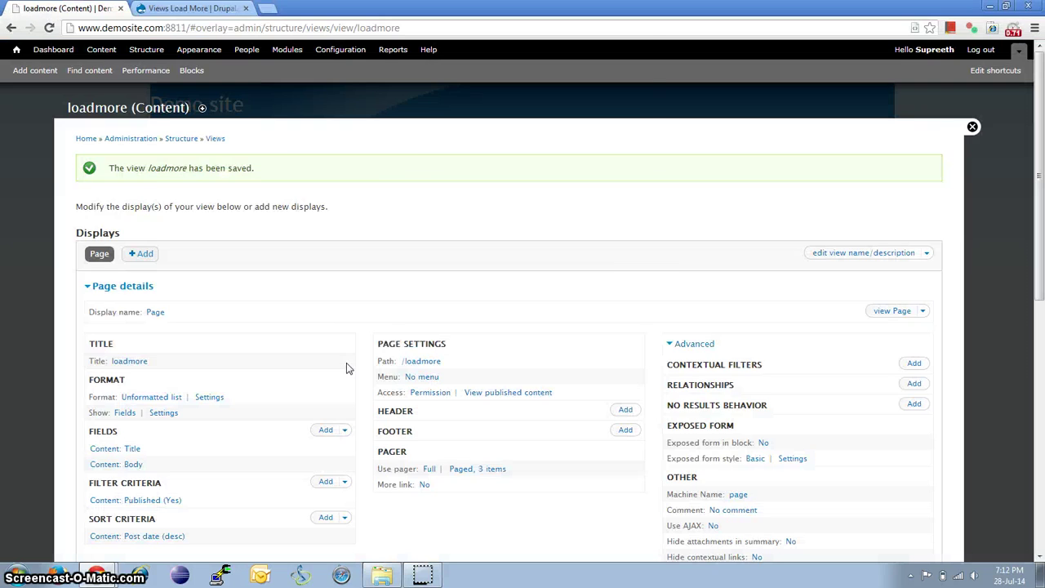
Change the pager from Full to Load More Pager at 3 items for all displays, and save.
key(alt+Tab)
key(alt+Tab)
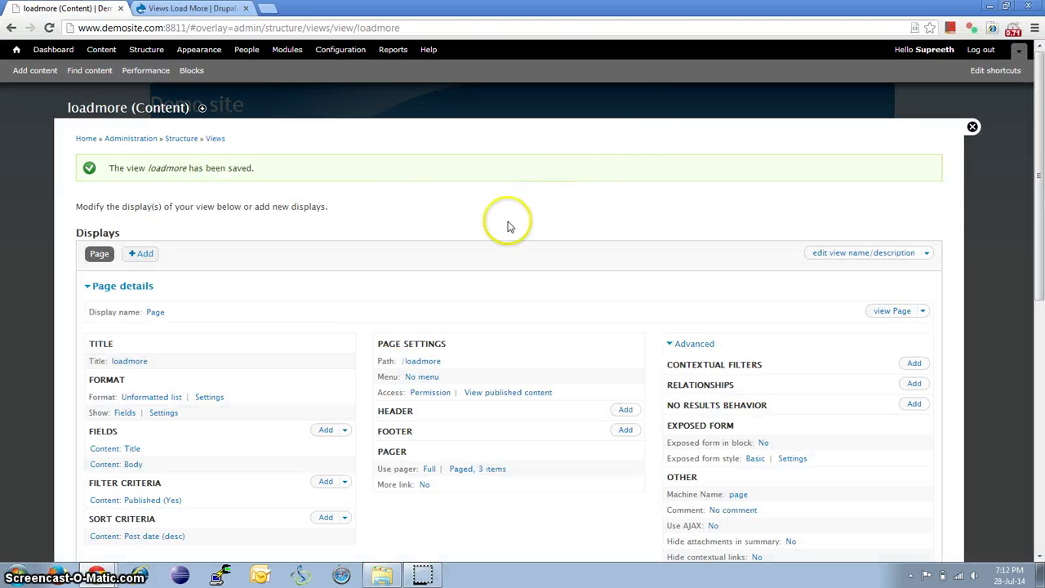
scroll(507, 226, down, 6)
scroll(506, 224, up, 4)
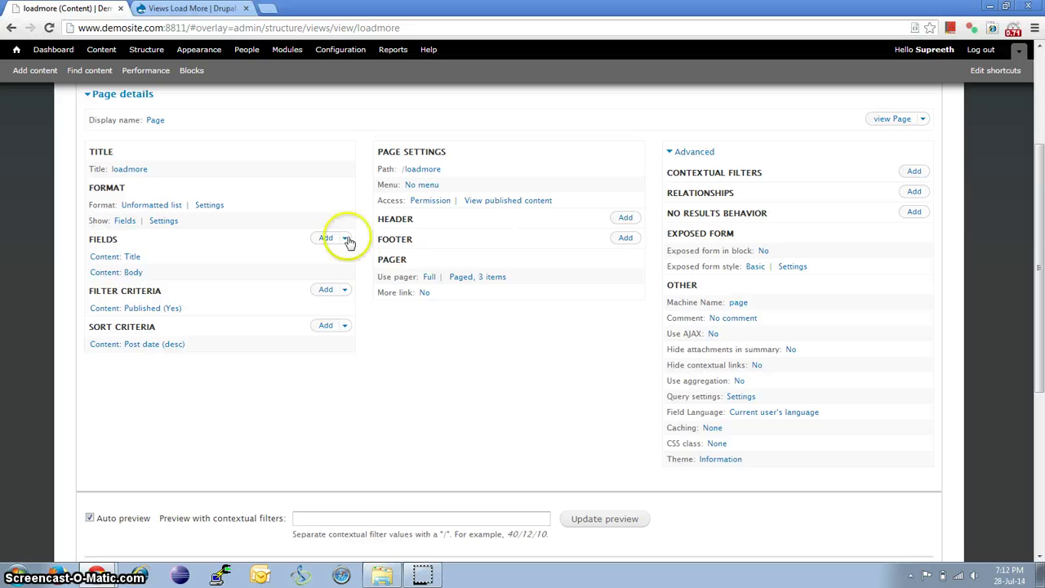
click(429, 278)
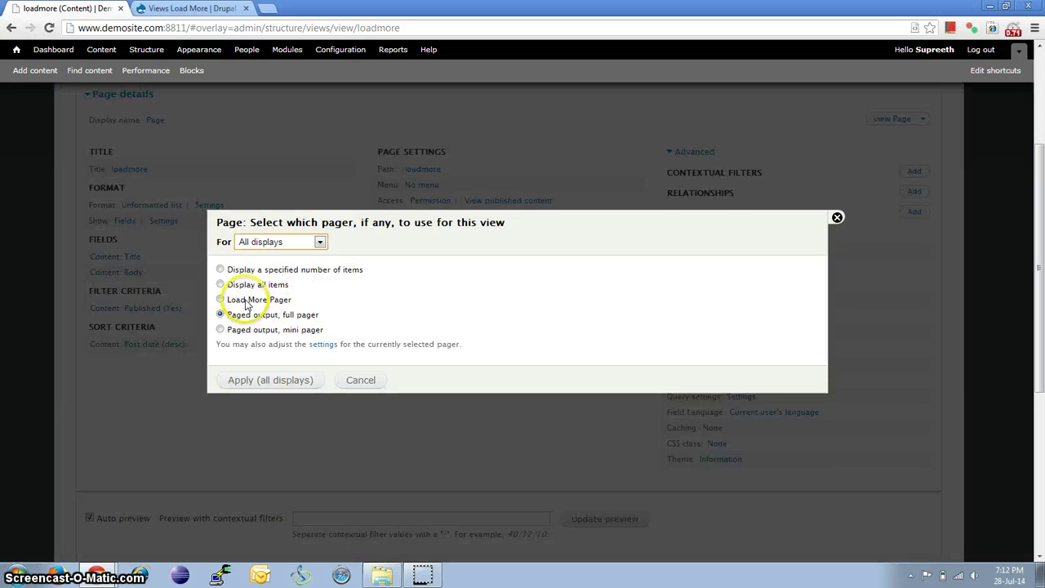
click(269, 381)
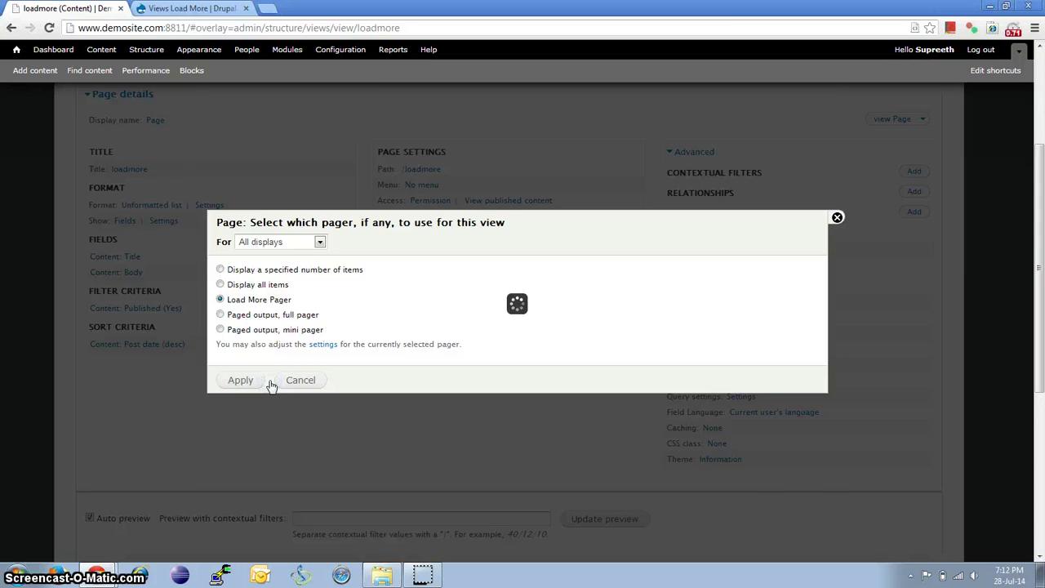
scroll(409, 255, down, 10)
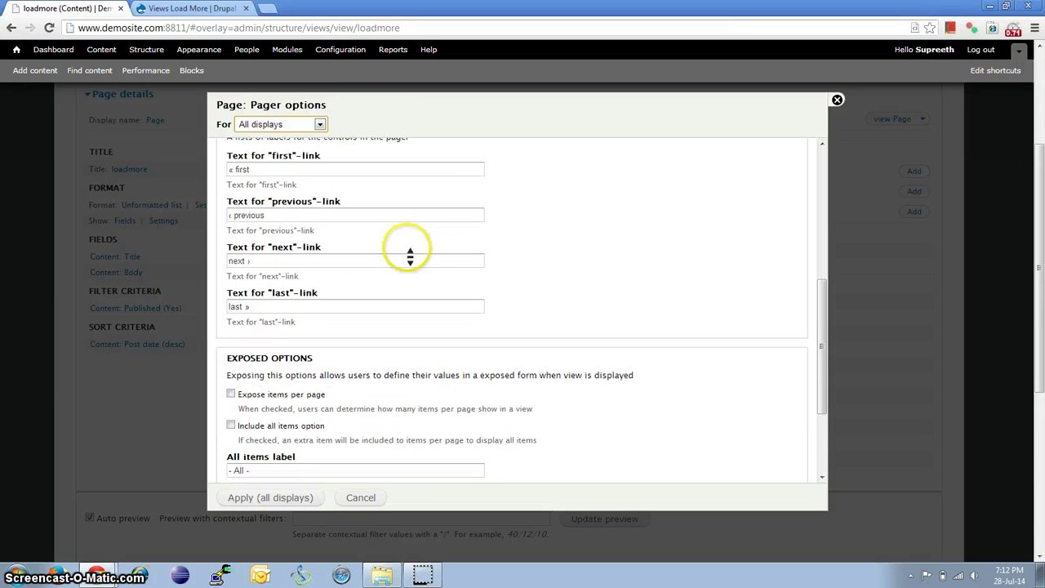
scroll(410, 255, down, 3)
scroll(410, 255, down, 1)
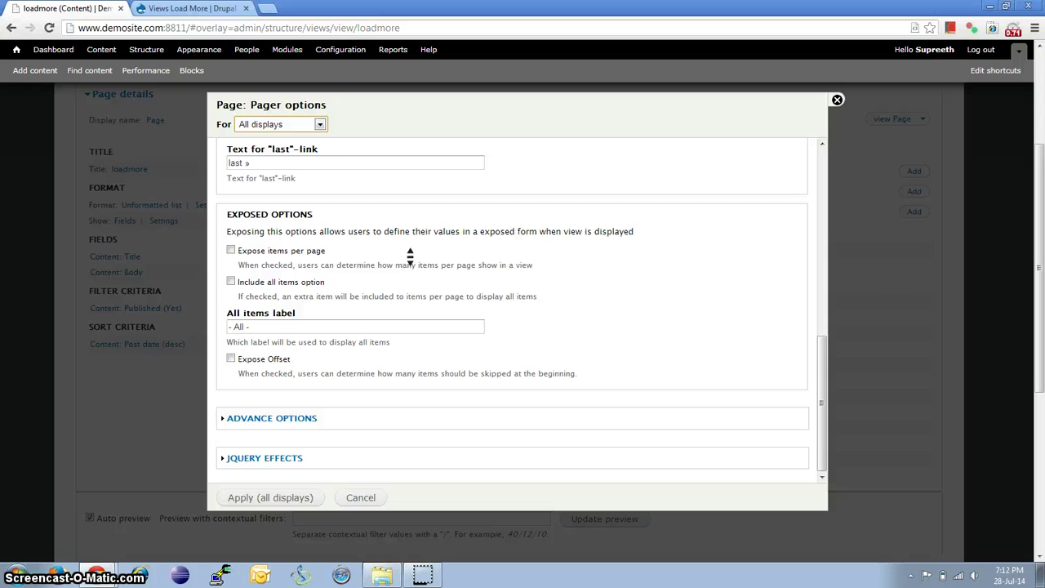
click(270, 499)
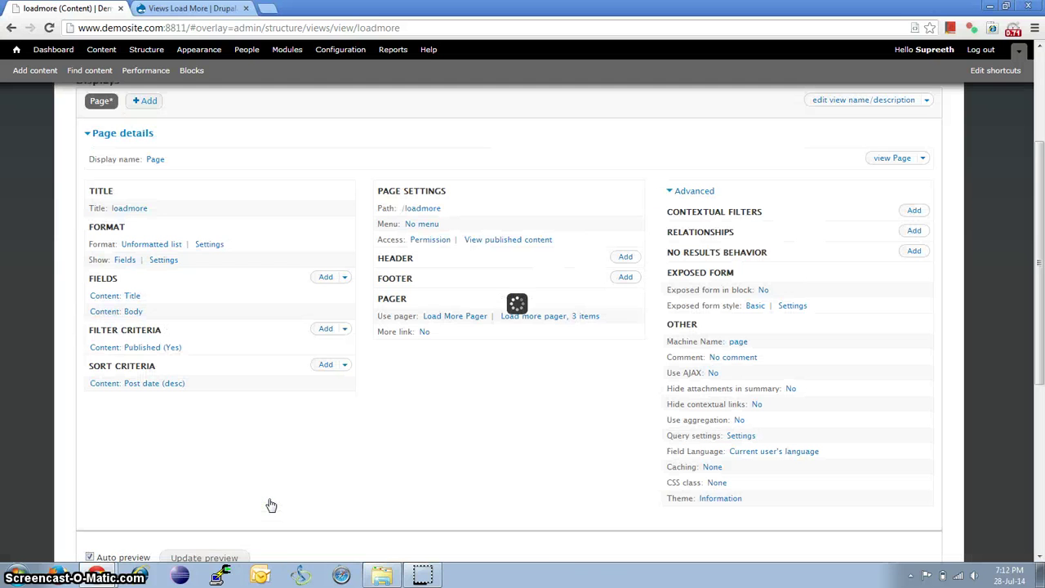
click(1039, 119)
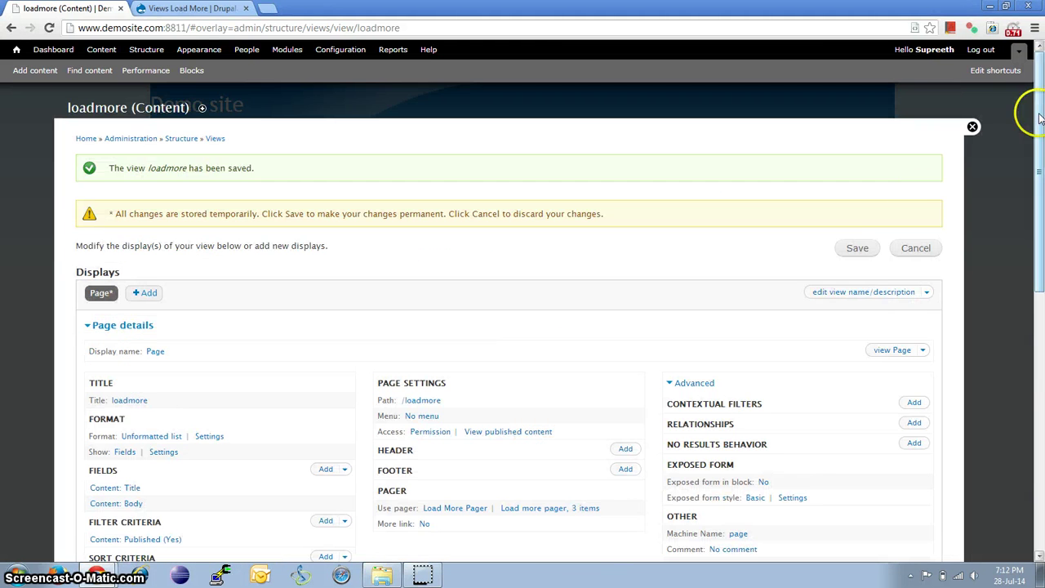
click(858, 248)
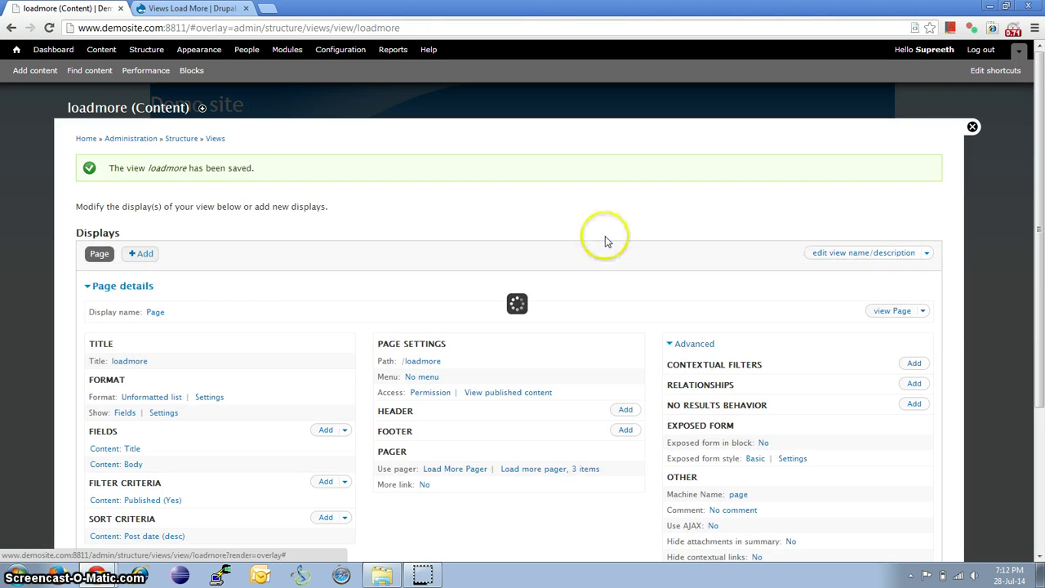
Reload /loadmore to see the Load more link, then go back to the first page.
key(alt+Tab)
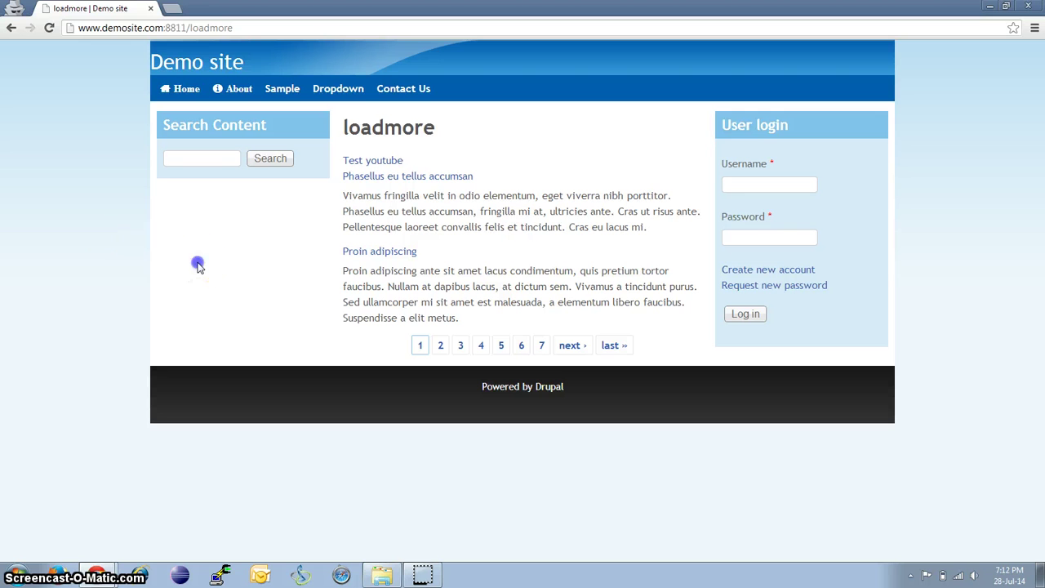
key(F5)
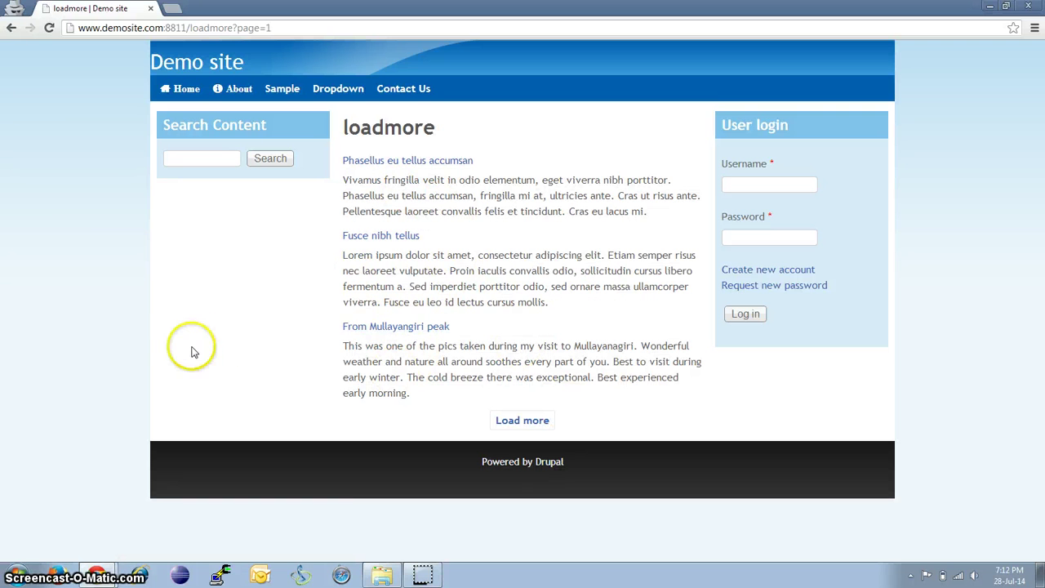
click(10, 29)
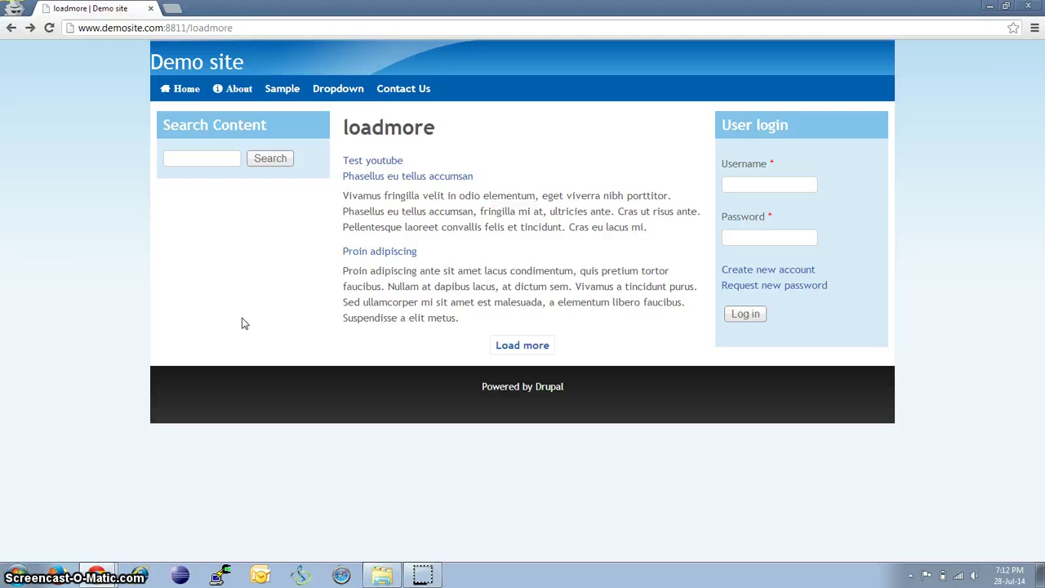
Set Use AJAX to Yes in the view's Advanced settings and save the loadmore view.
key(alt+Tab)
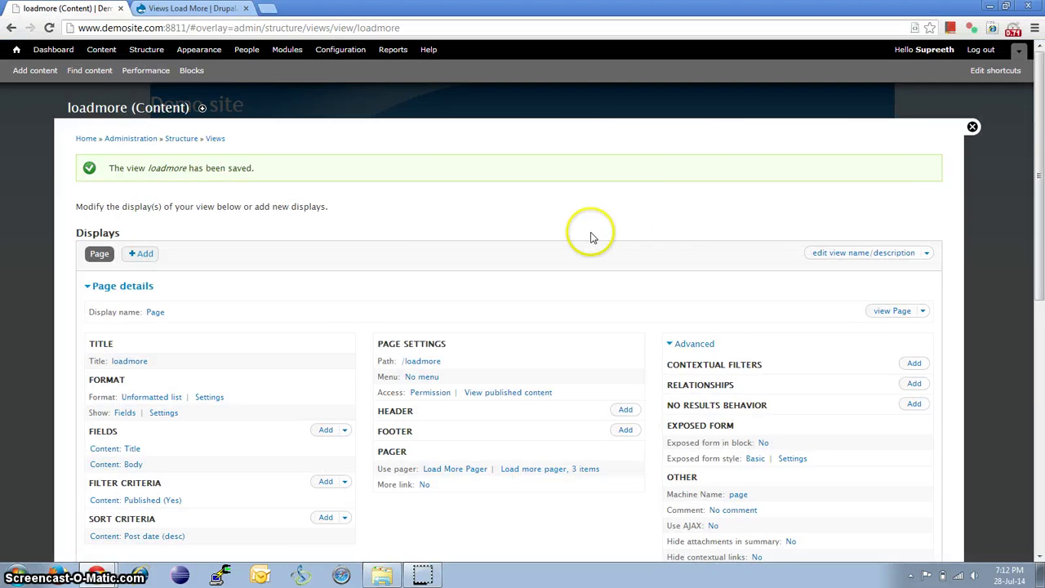
scroll(593, 237, down, 3)
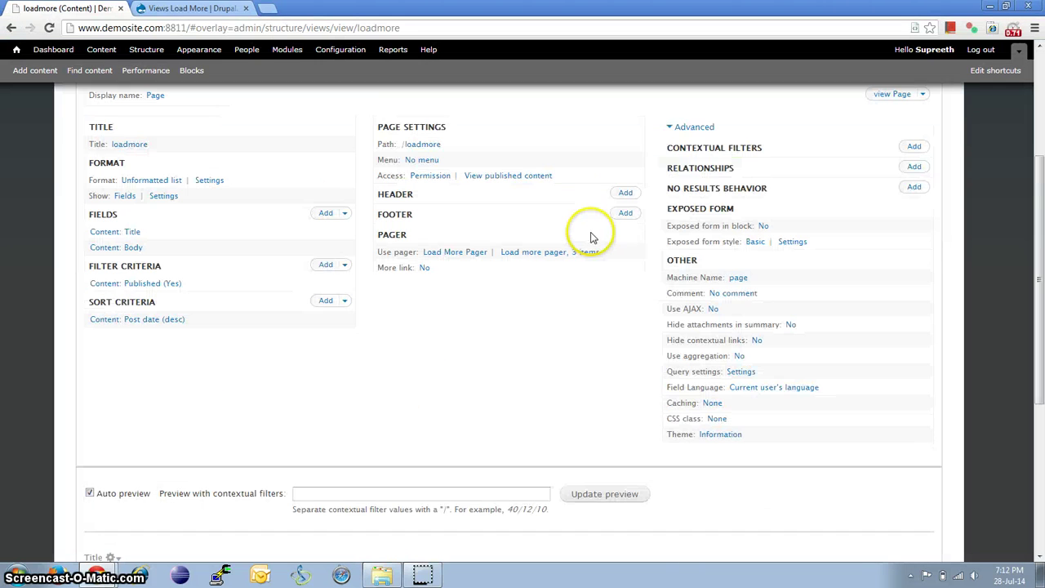
click(693, 129)
click(693, 129)
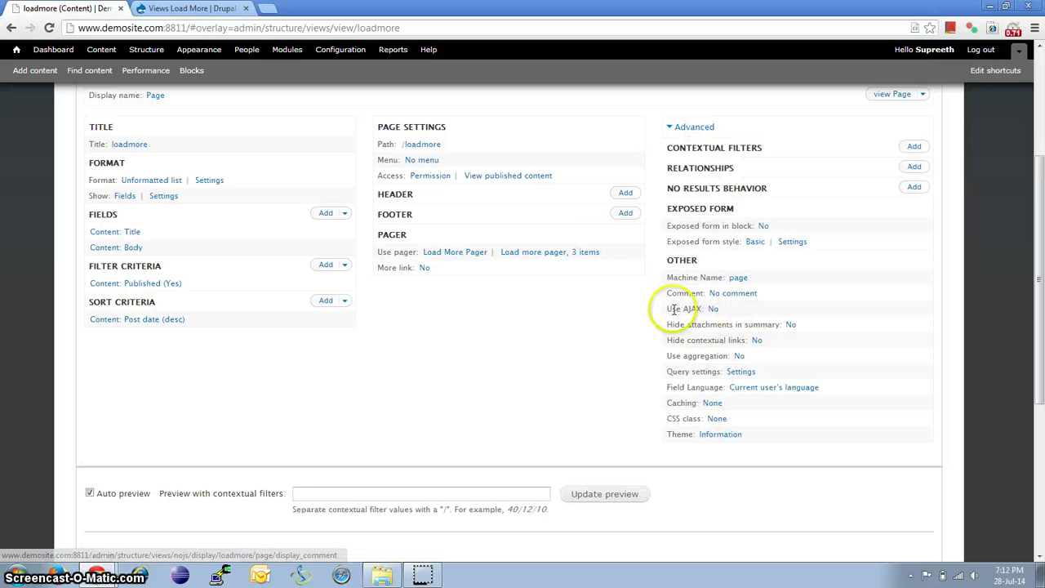
click(713, 310)
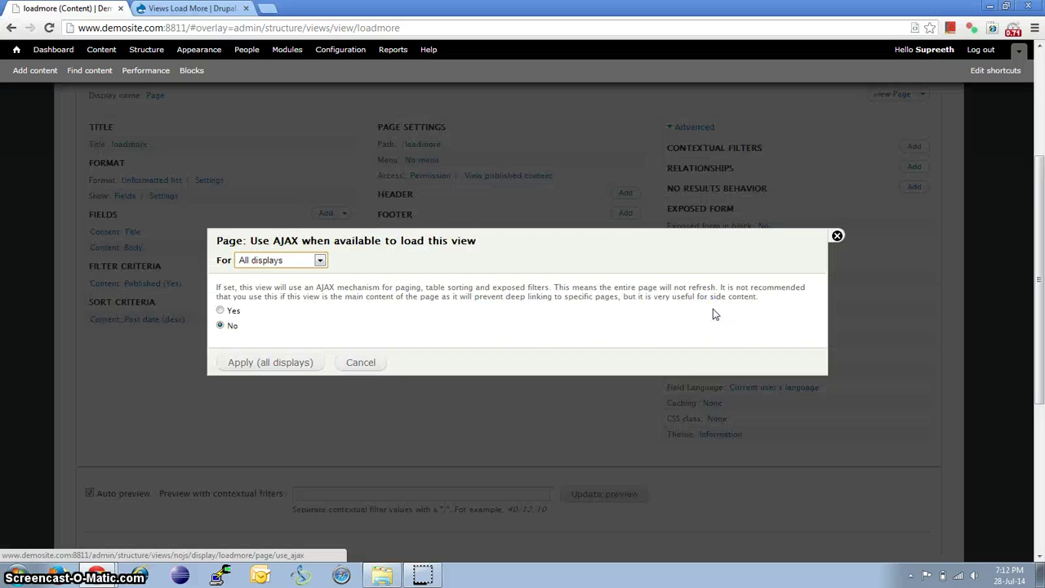
click(221, 311)
click(273, 363)
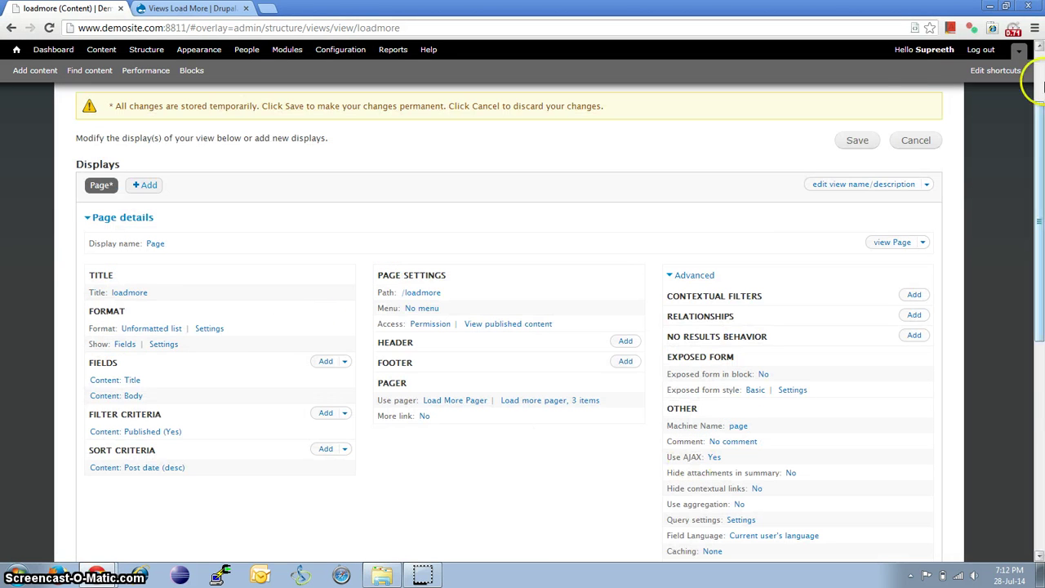
click(857, 141)
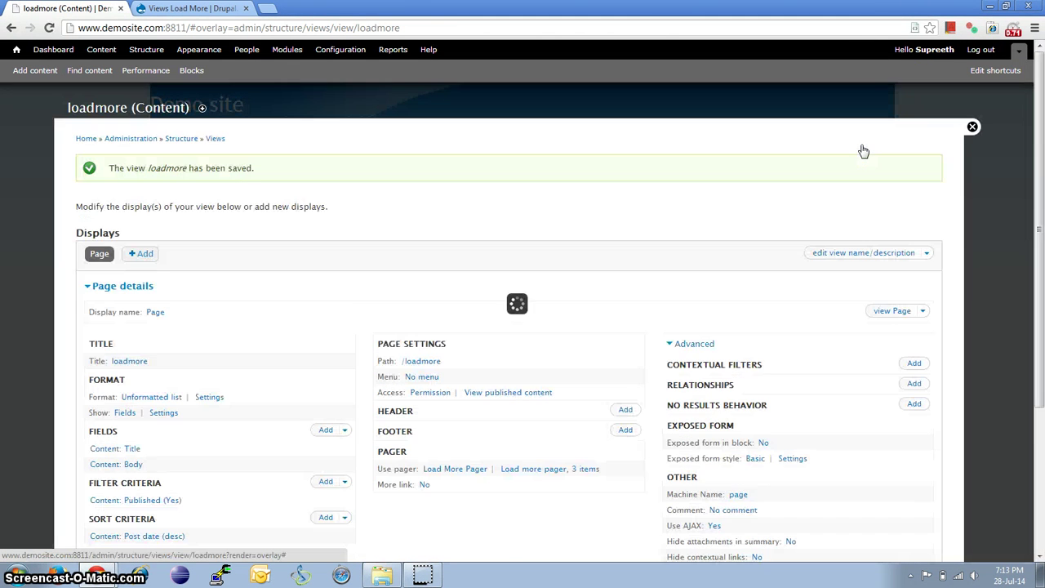
Reload the loadmore page and use Load more to append the next batch of articles in place.
key(alt+Tab)
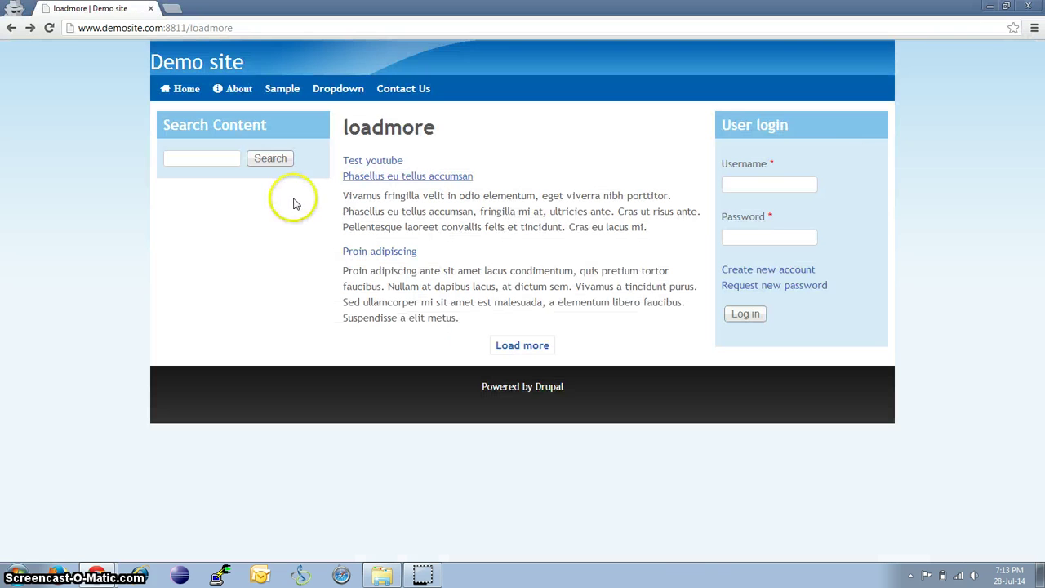
key(F5)
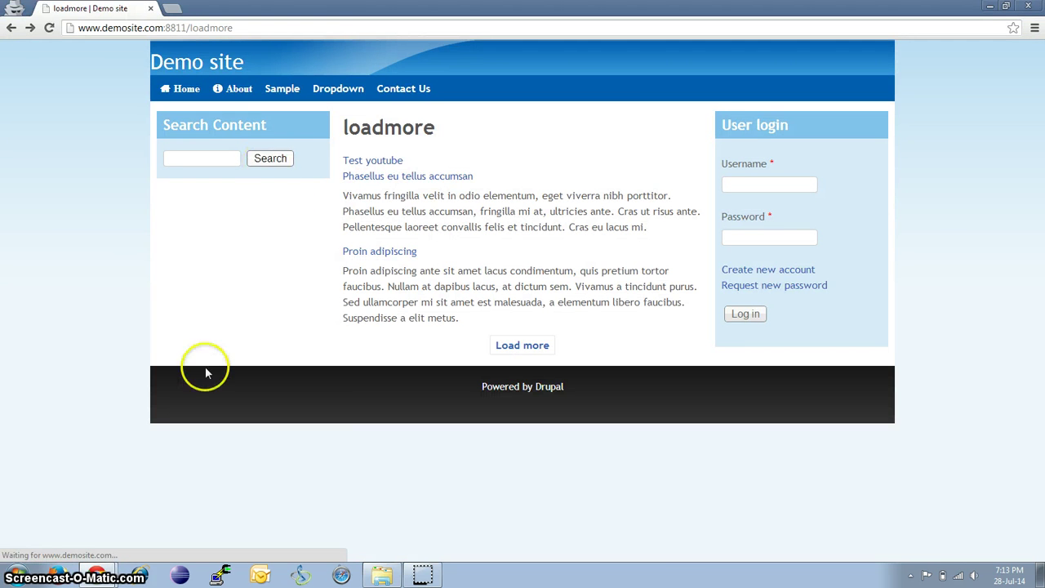
click(512, 347)
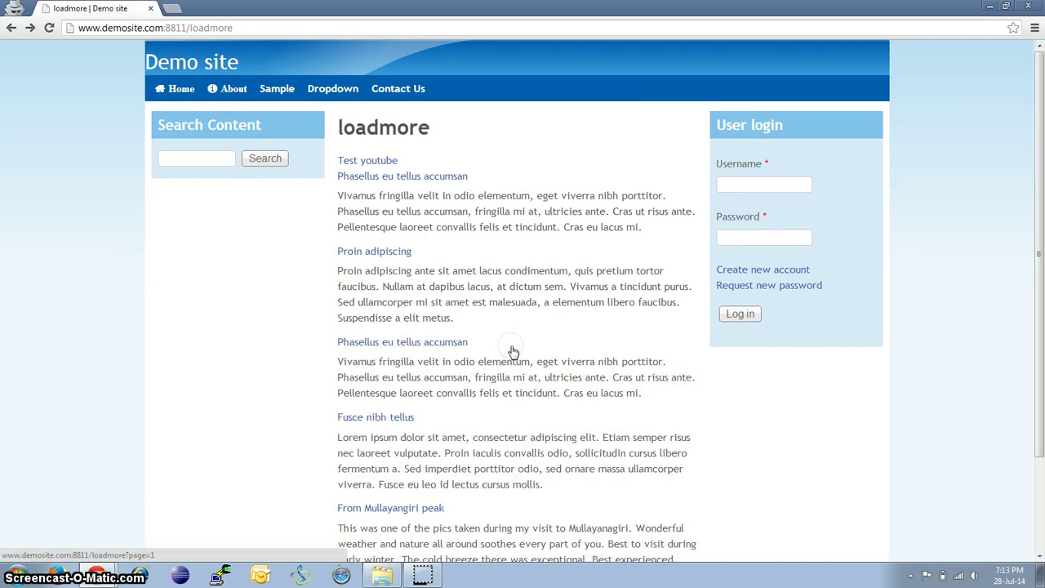
scroll(181, 374, down, 3)
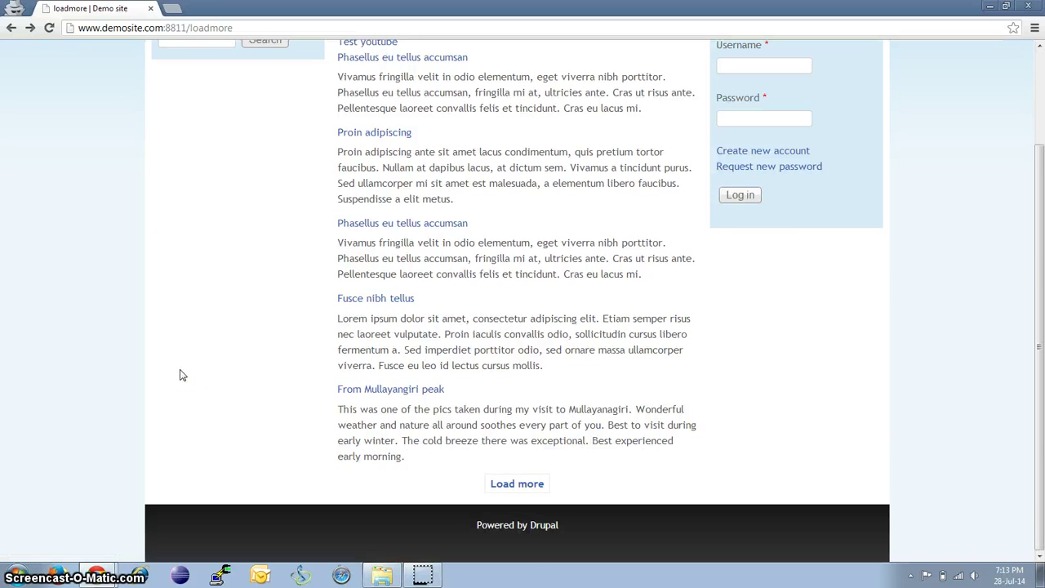
scroll(181, 375, up, 3)
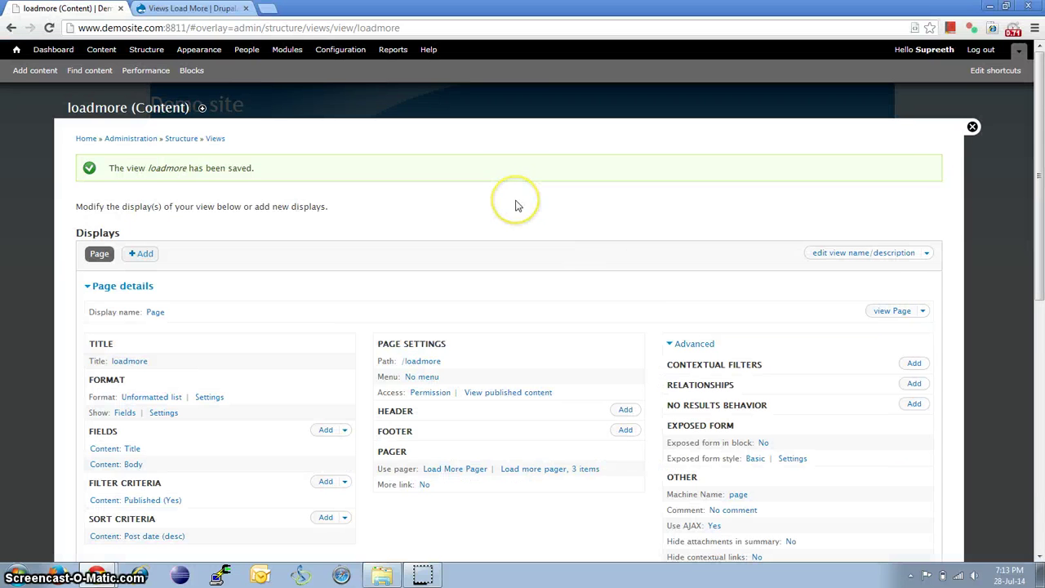
Set the Load More pager's Number of pages to 3 for all displays and save the view.
scroll(516, 206, down, 3)
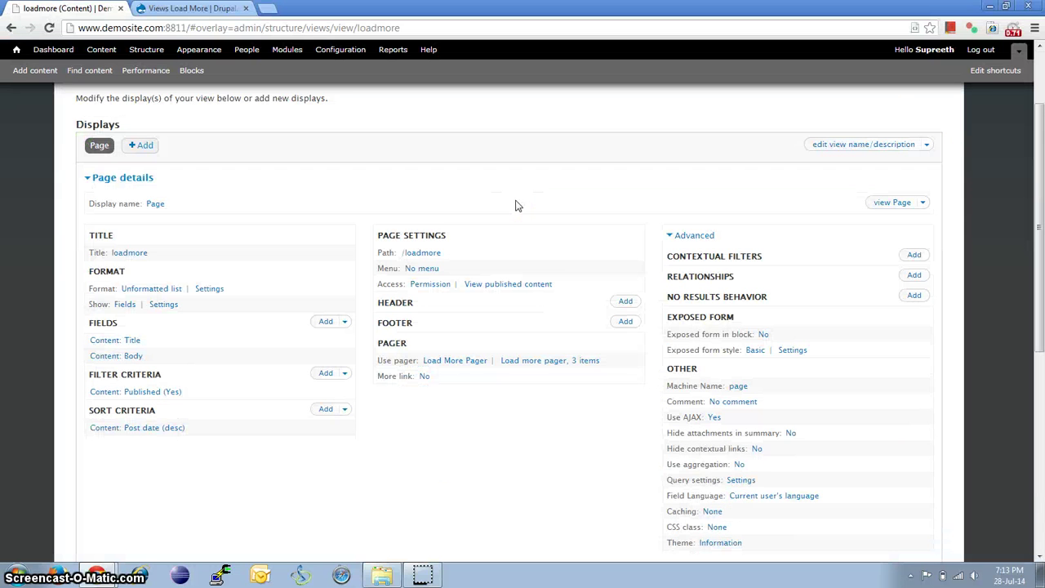
click(534, 364)
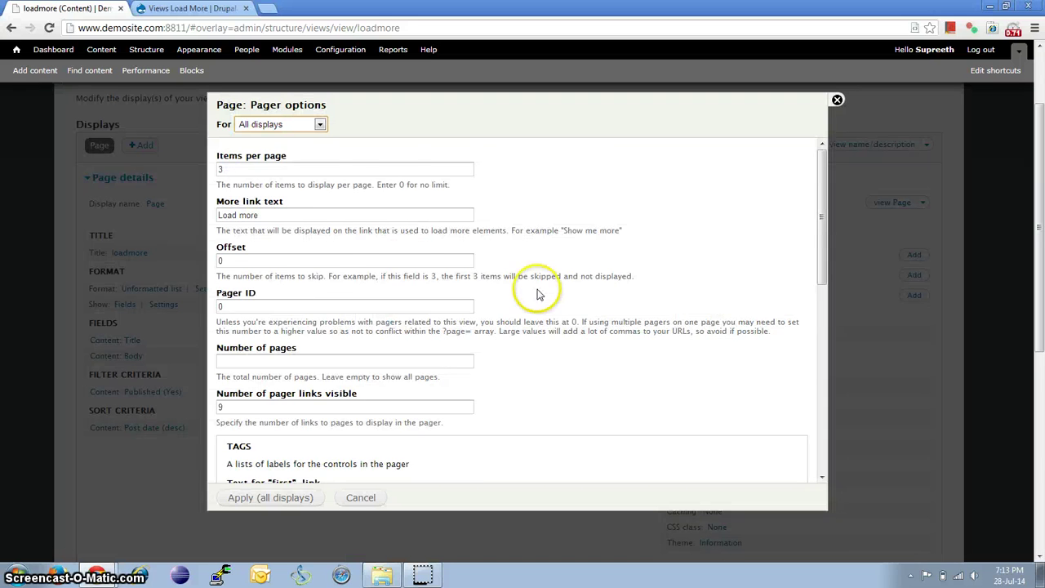
scroll(537, 291, down, 3)
click(328, 253)
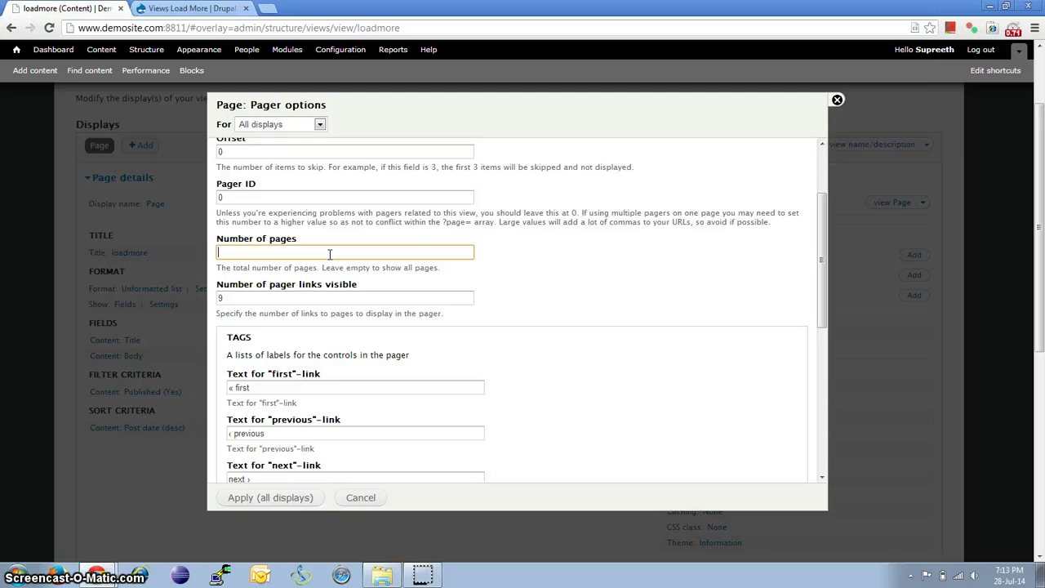
scroll(490, 277, up, 3)
scroll(490, 280, down, 6)
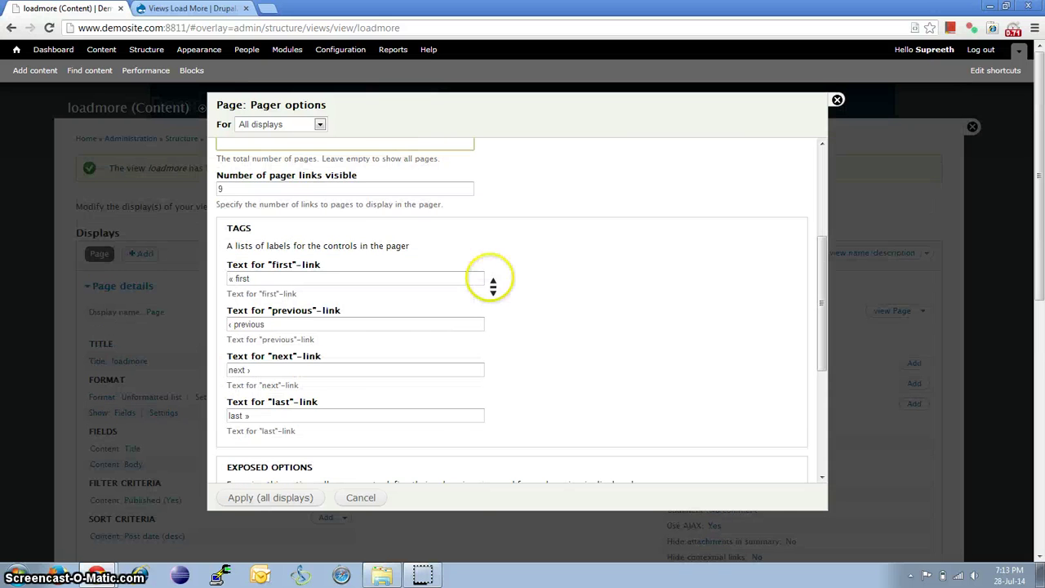
scroll(546, 262, up, 3)
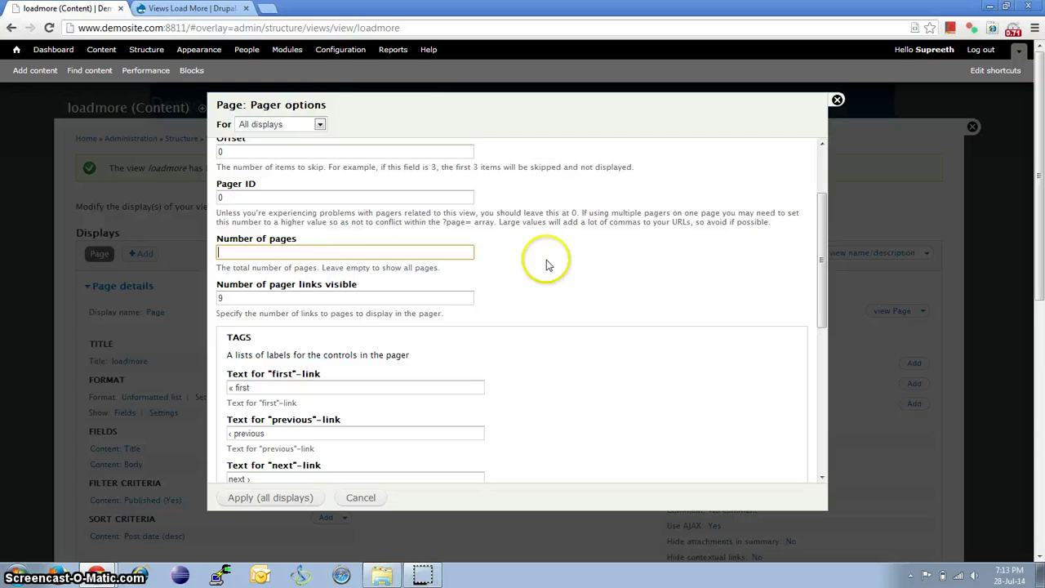
click(347, 256)
text(3)
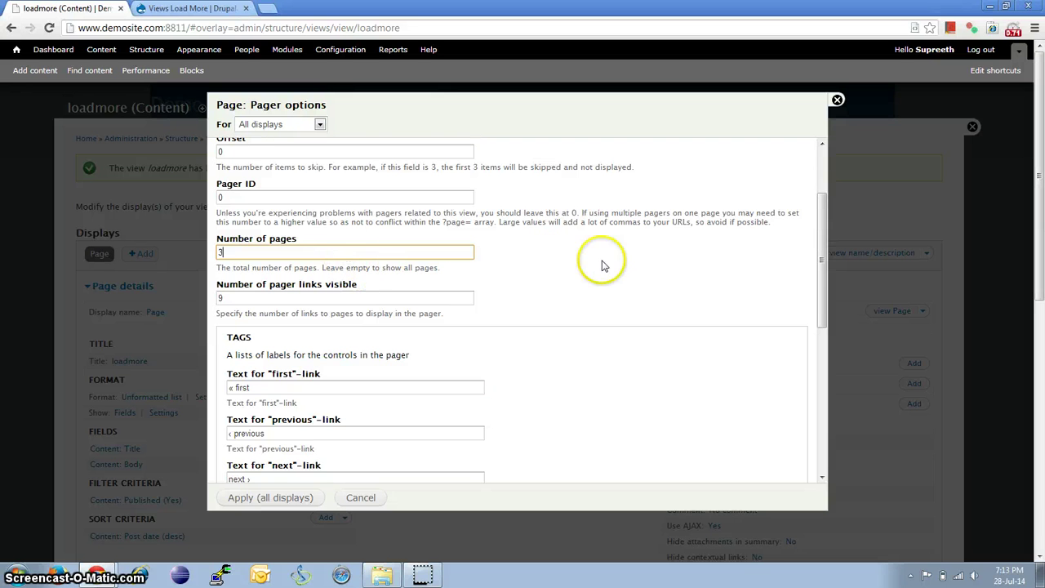
scroll(598, 287, down, 3)
scroll(598, 287, down, 2)
scroll(599, 289, up, 5)
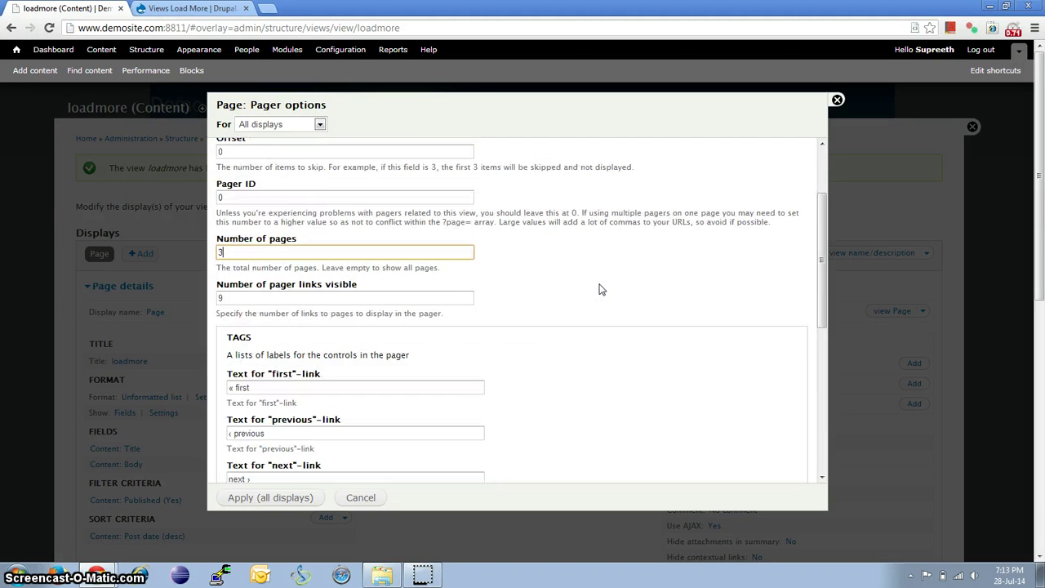
scroll(600, 289, down, 3)
scroll(600, 289, down, 1)
scroll(600, 289, up, 3)
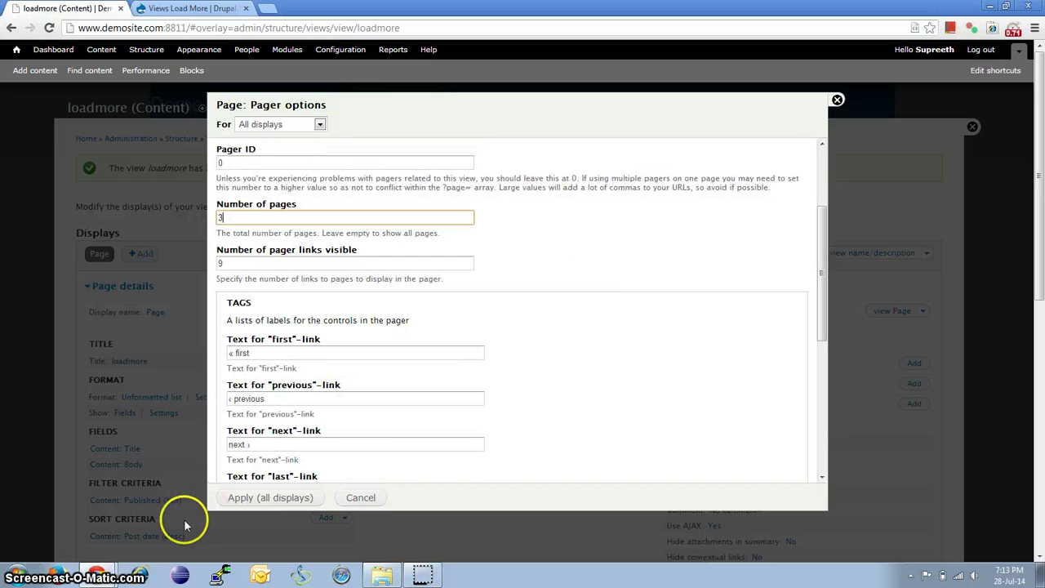
click(275, 499)
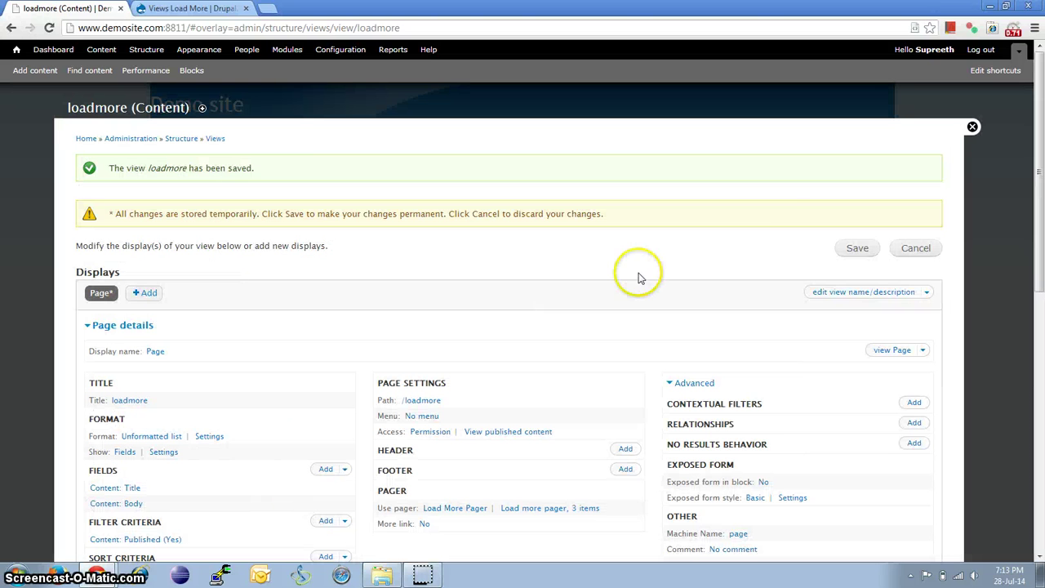
click(855, 248)
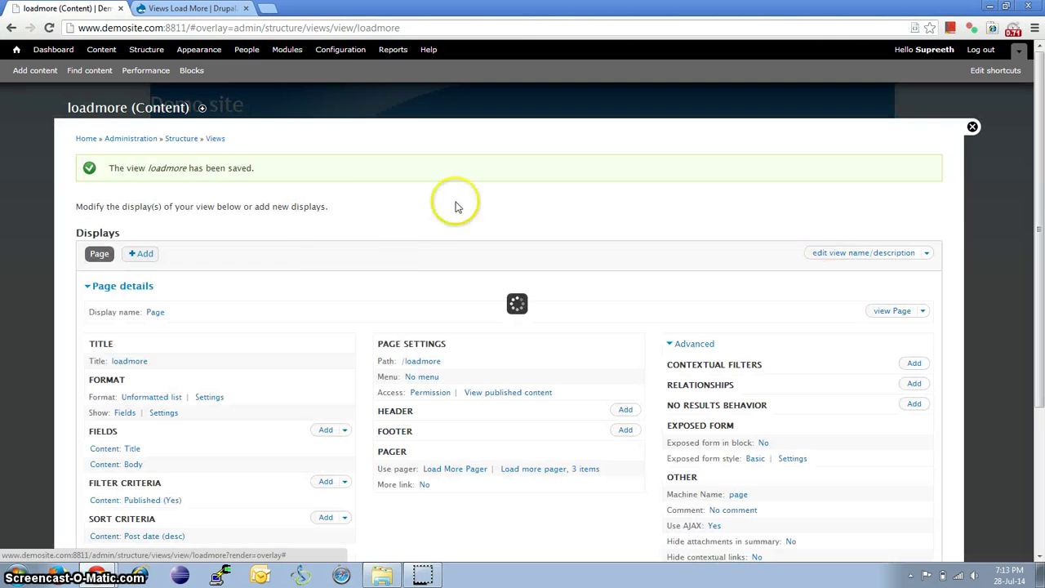
Load two more batches on the loadmore page and confirm the Load more button disappears after page three.
key(alt+Tab)
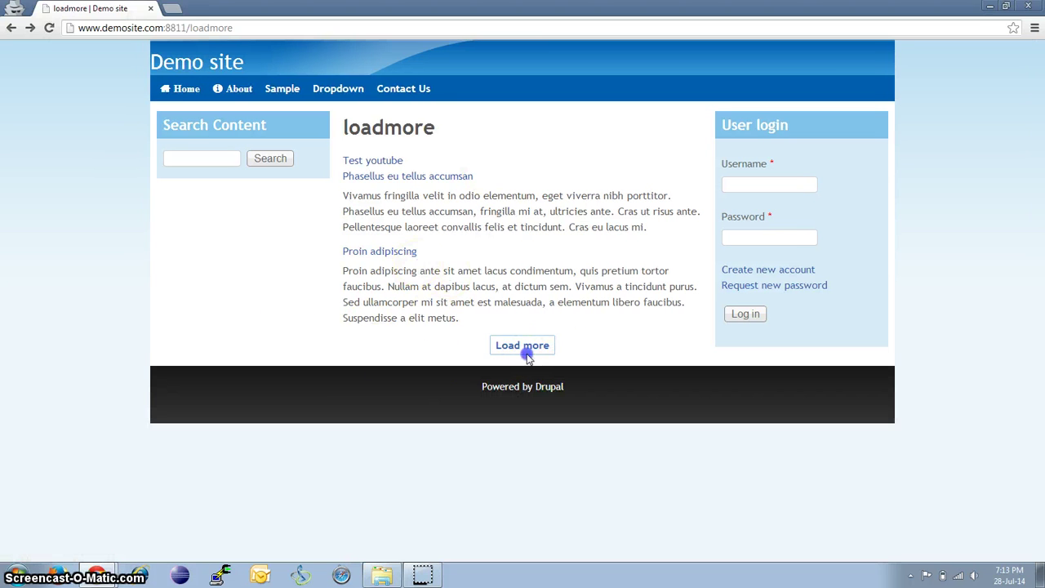
click(515, 348)
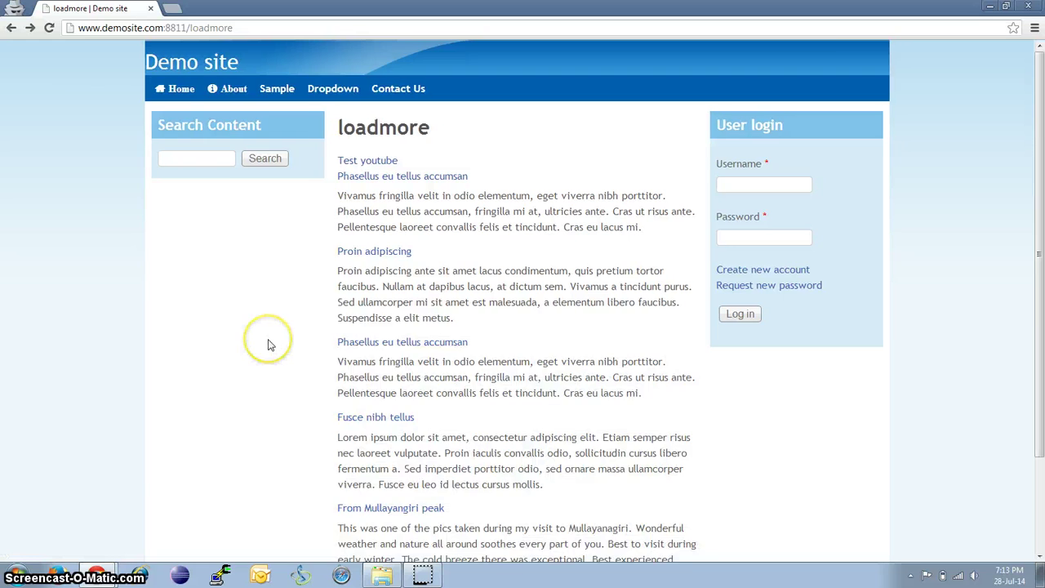
scroll(270, 343, down, 3)
click(515, 483)
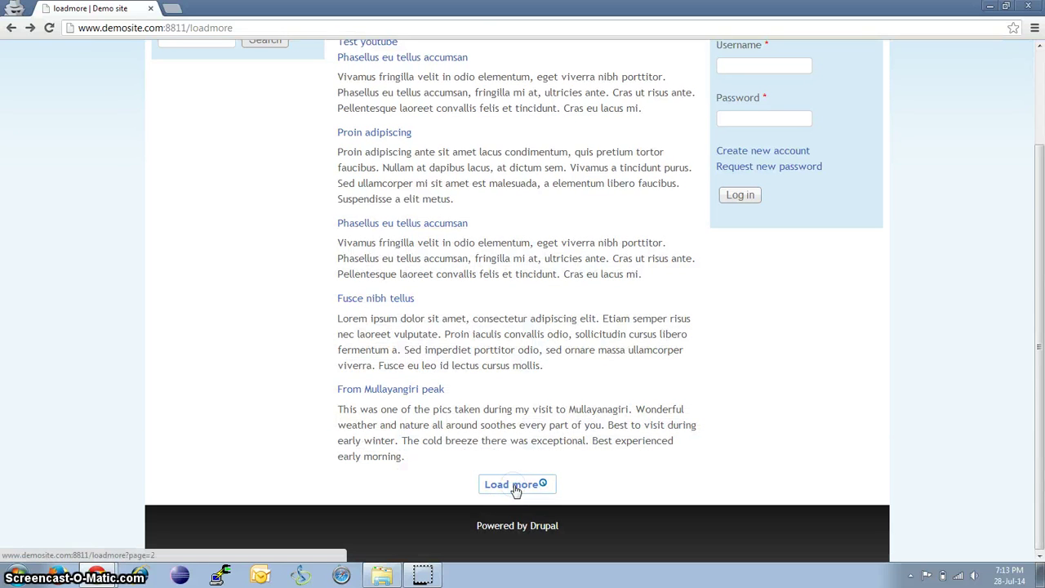
scroll(239, 422, down, 5)
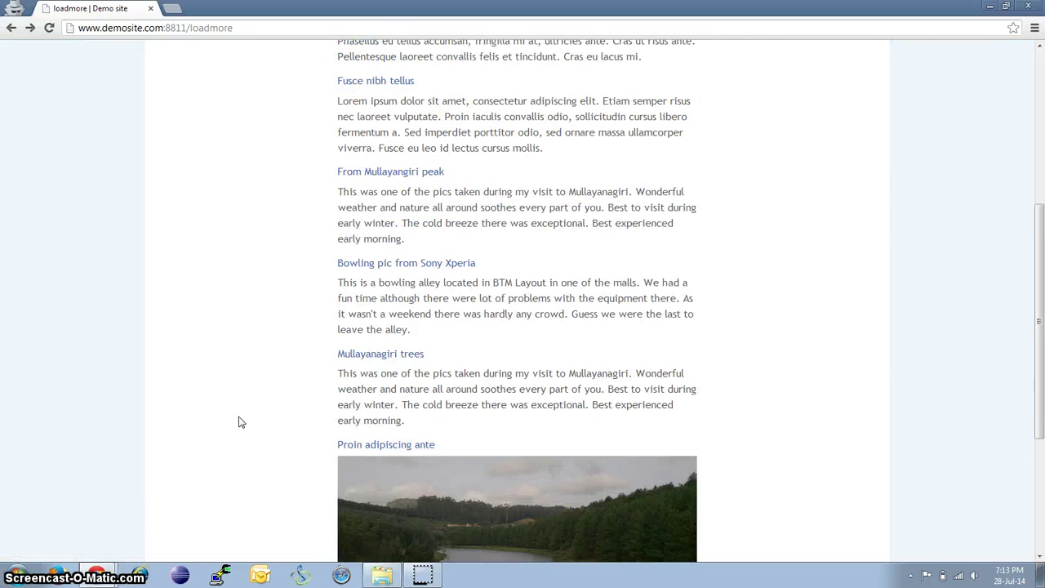
scroll(239, 422, down, 5)
scroll(240, 422, up, 12)
scroll(239, 422, up, 1)
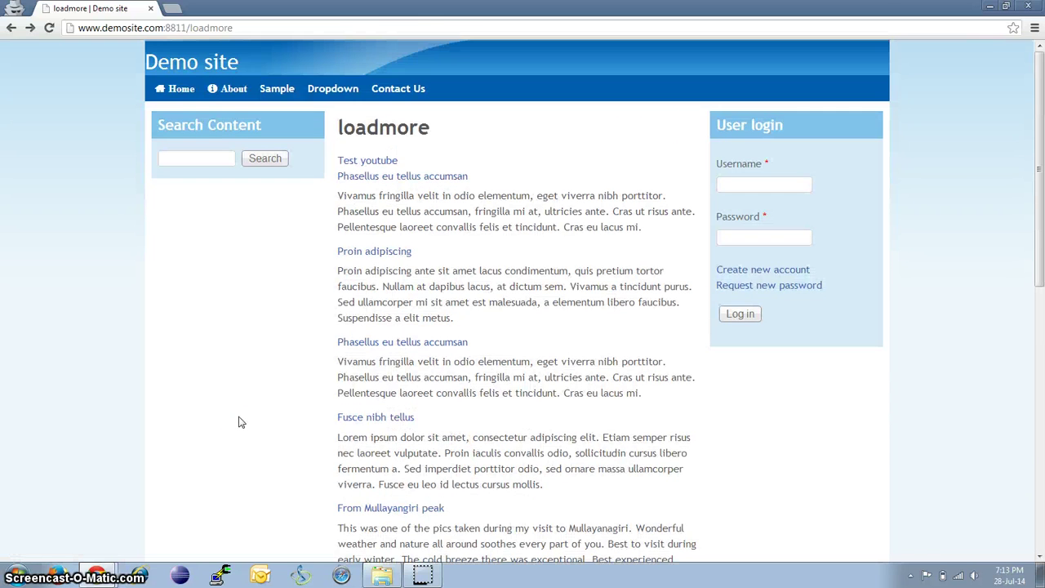
scroll(239, 422, down, 13)
scroll(239, 422, up, 10)
scroll(239, 422, up, 3)
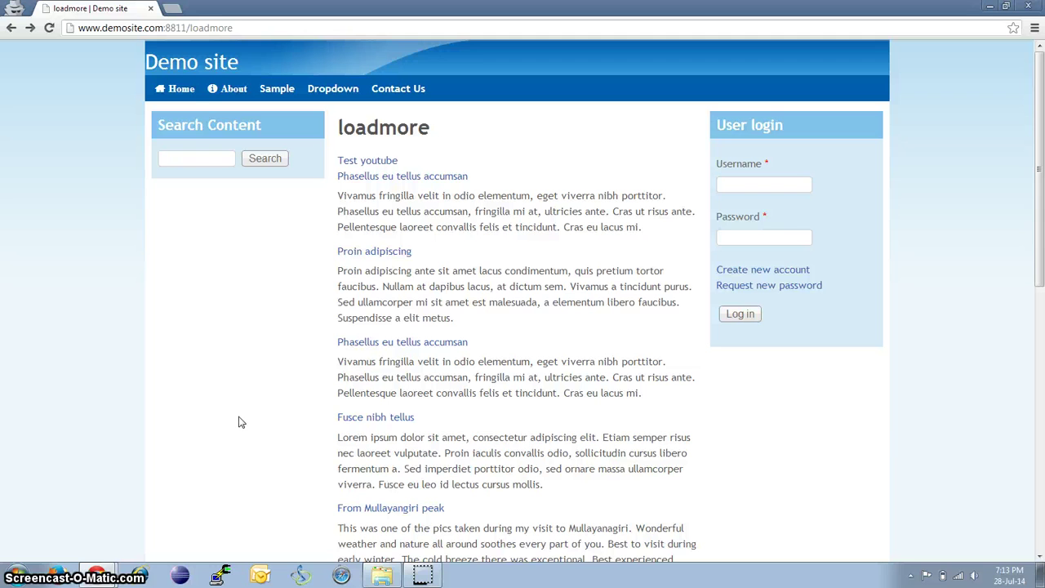